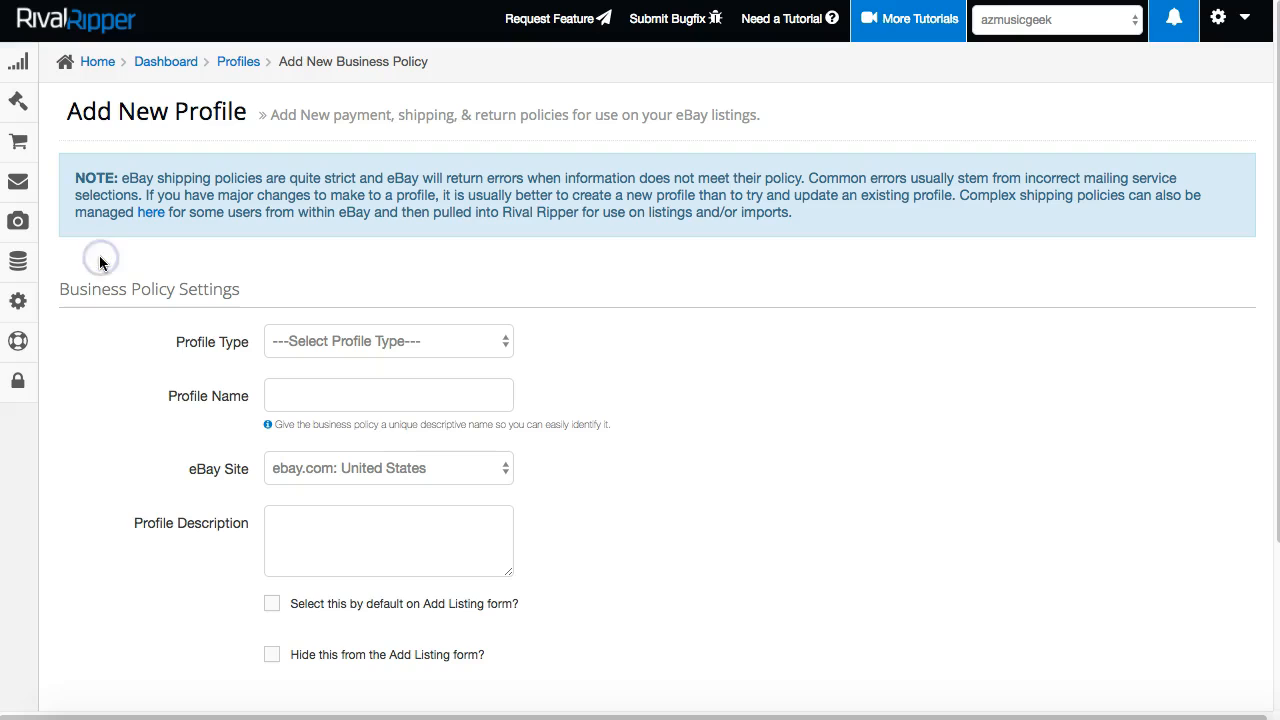
# Open the listing policy profiles and refresh them, reloading the page.
pyautogui.moveTo(22, 136)
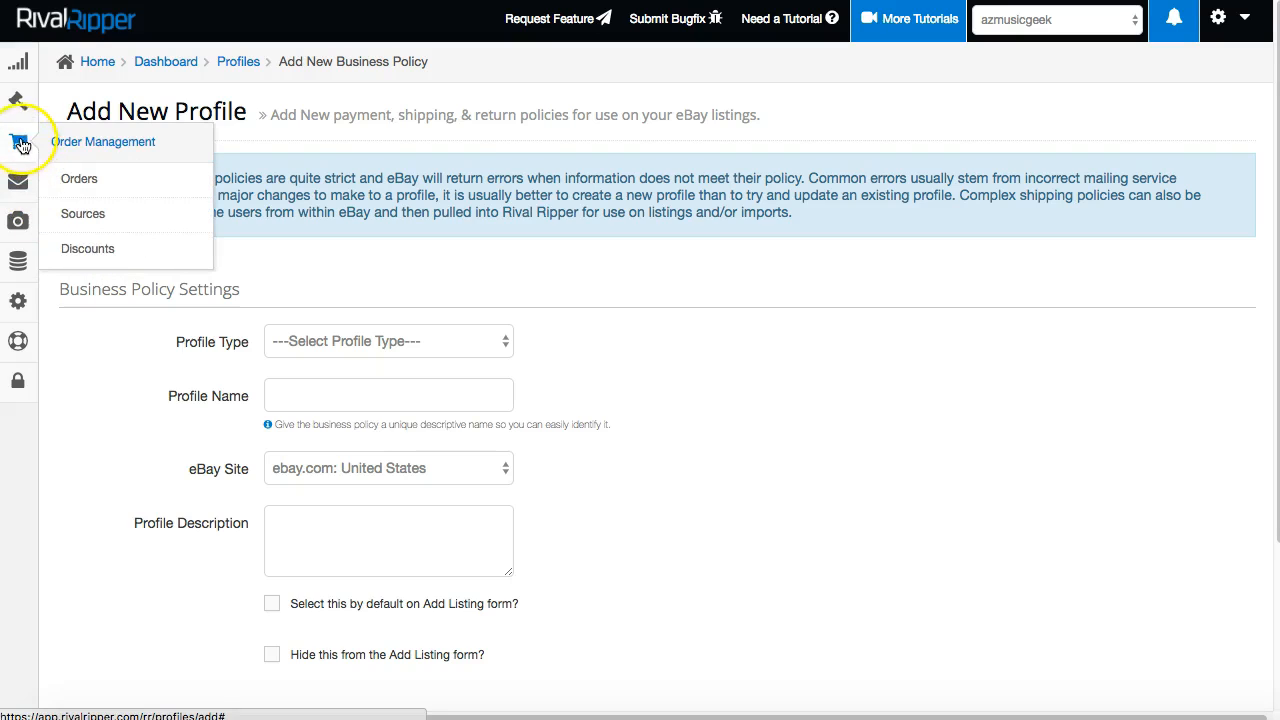
pyautogui.moveTo(18, 105)
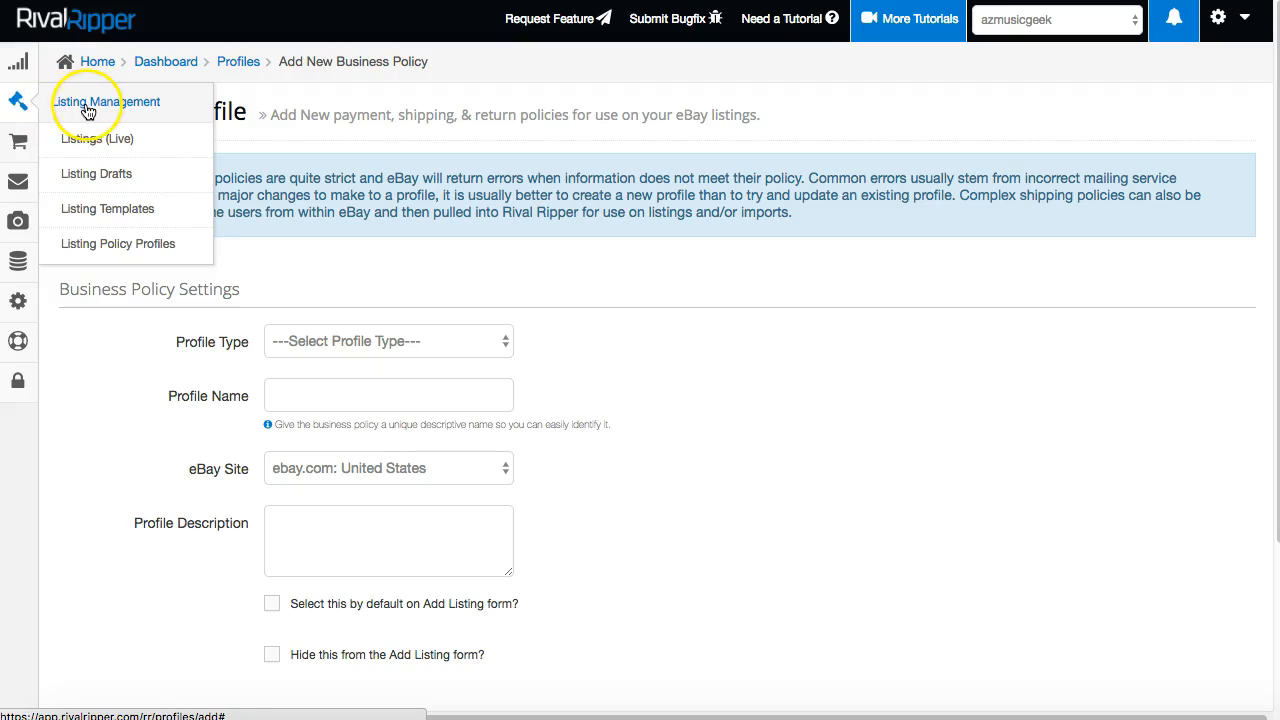
pyautogui.click(127, 245)
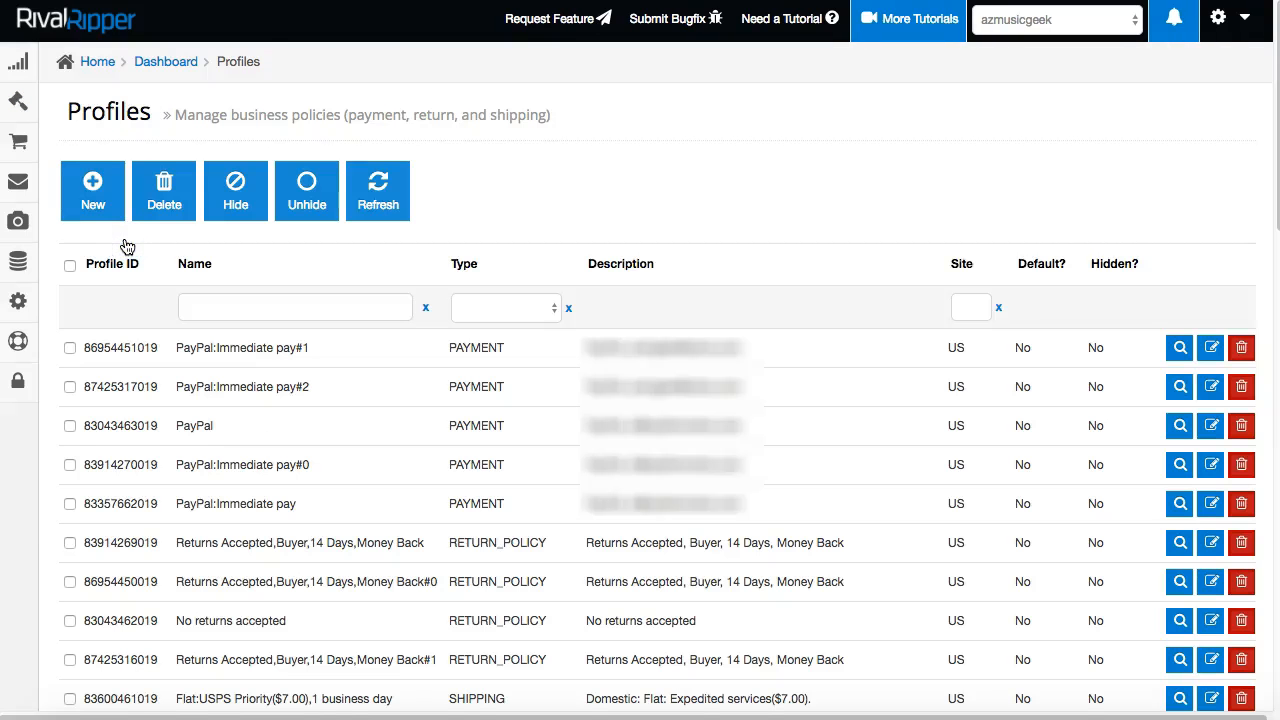
pyautogui.click(378, 203)
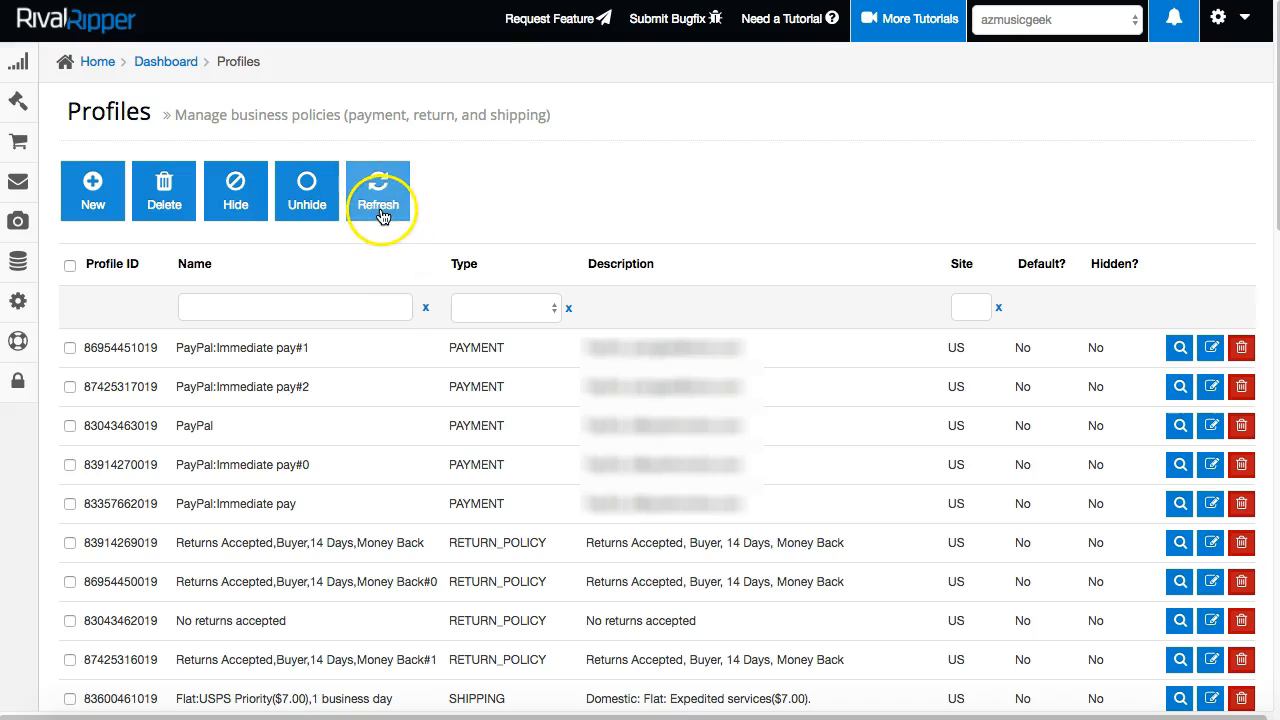
pyautogui.click(380, 203)
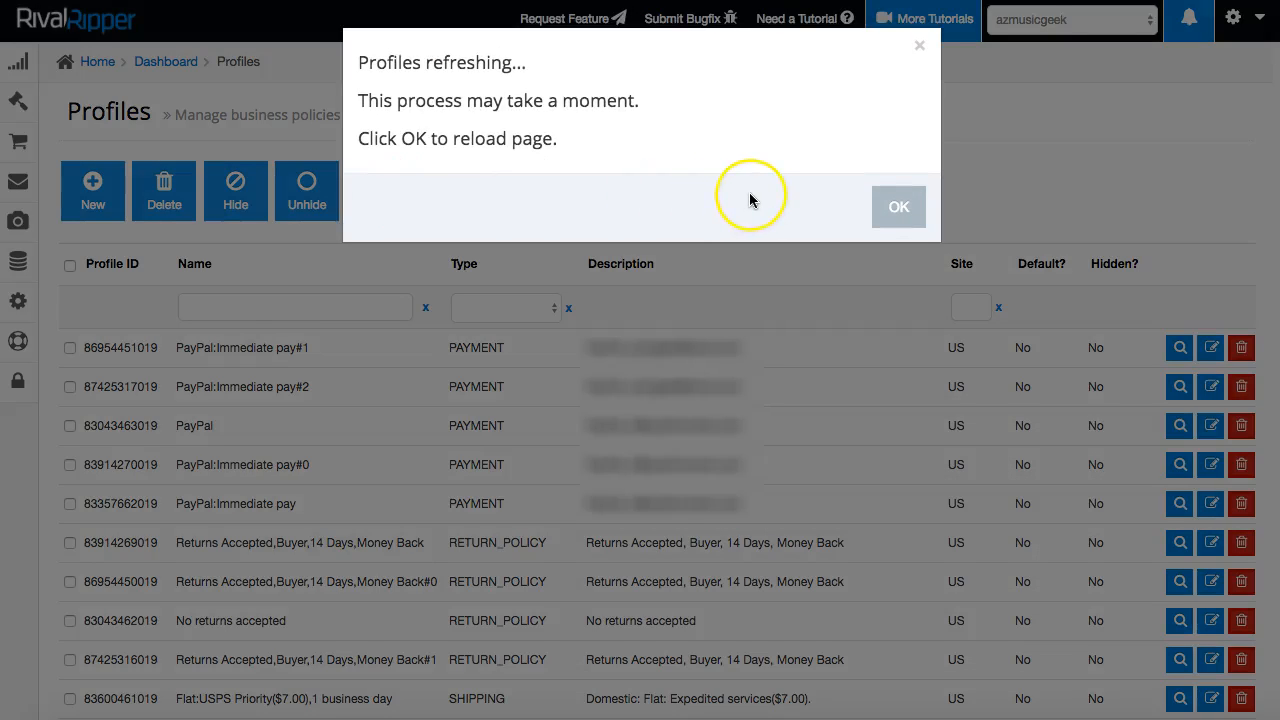
pyautogui.click(892, 206)
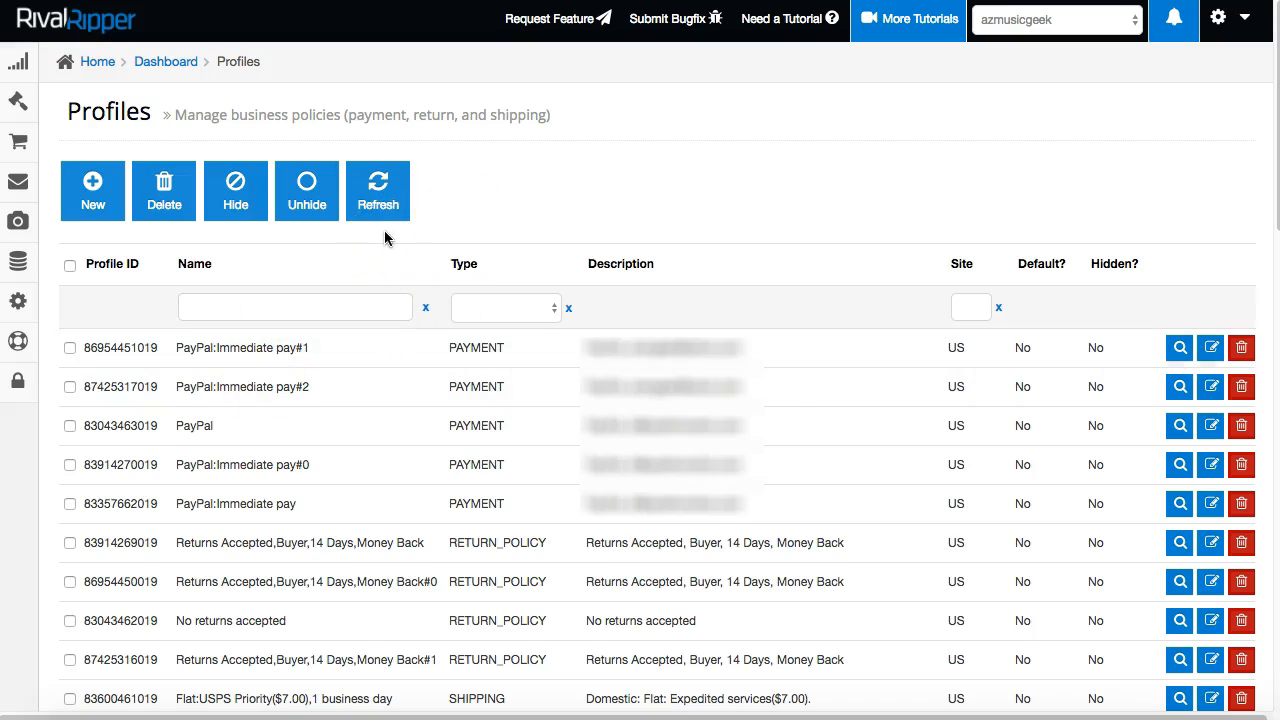
# Filter the policy profiles by the RETURN_POLICY type.
pyautogui.click(98, 200)
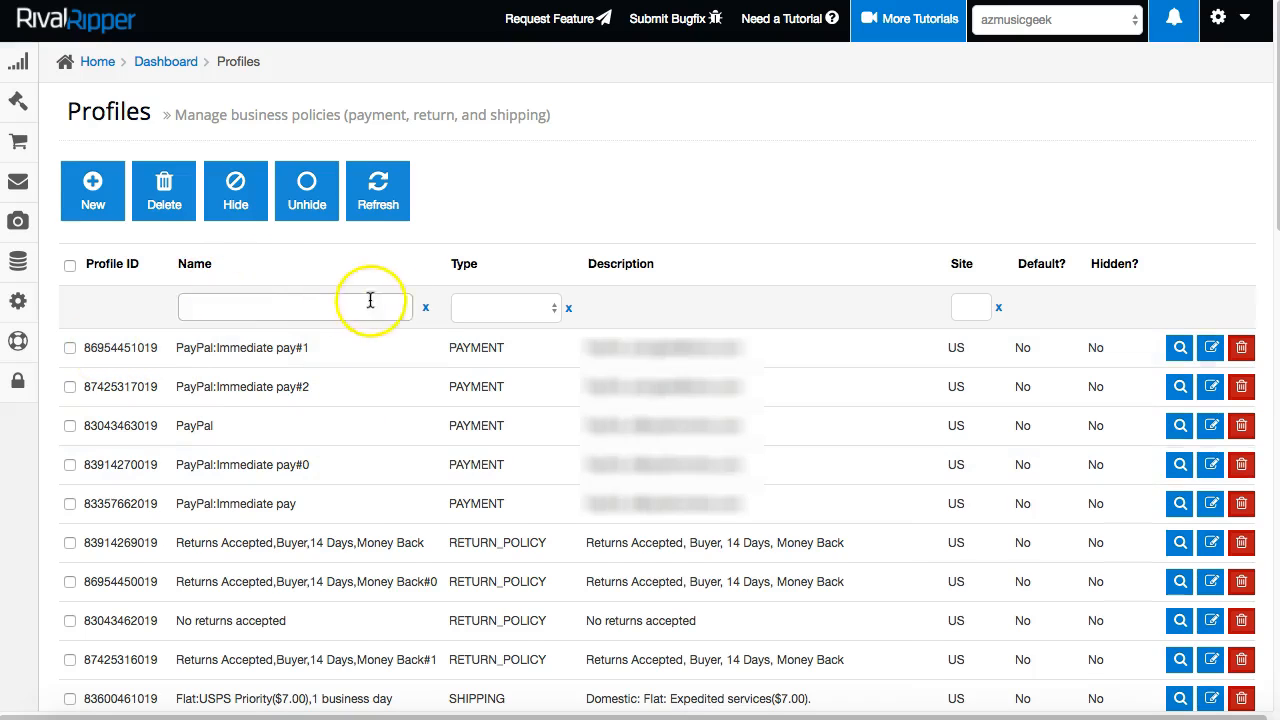
pyautogui.click(543, 309)
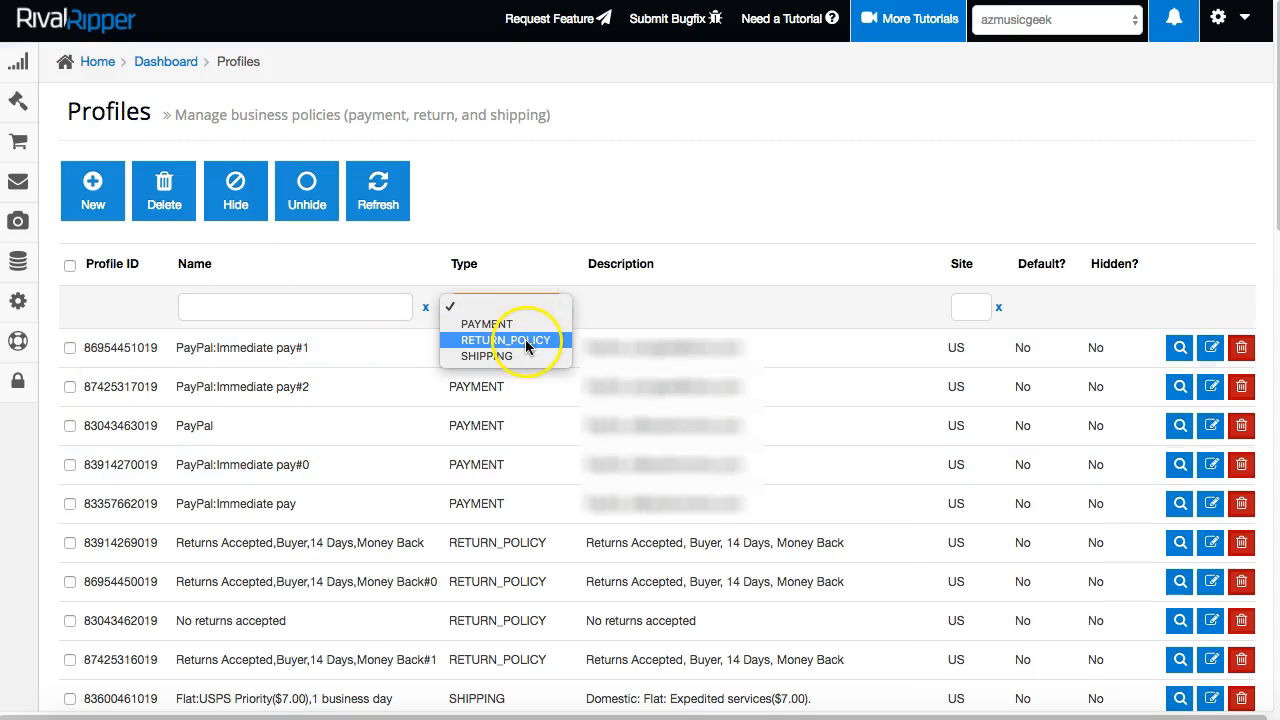
pyautogui.click(525, 339)
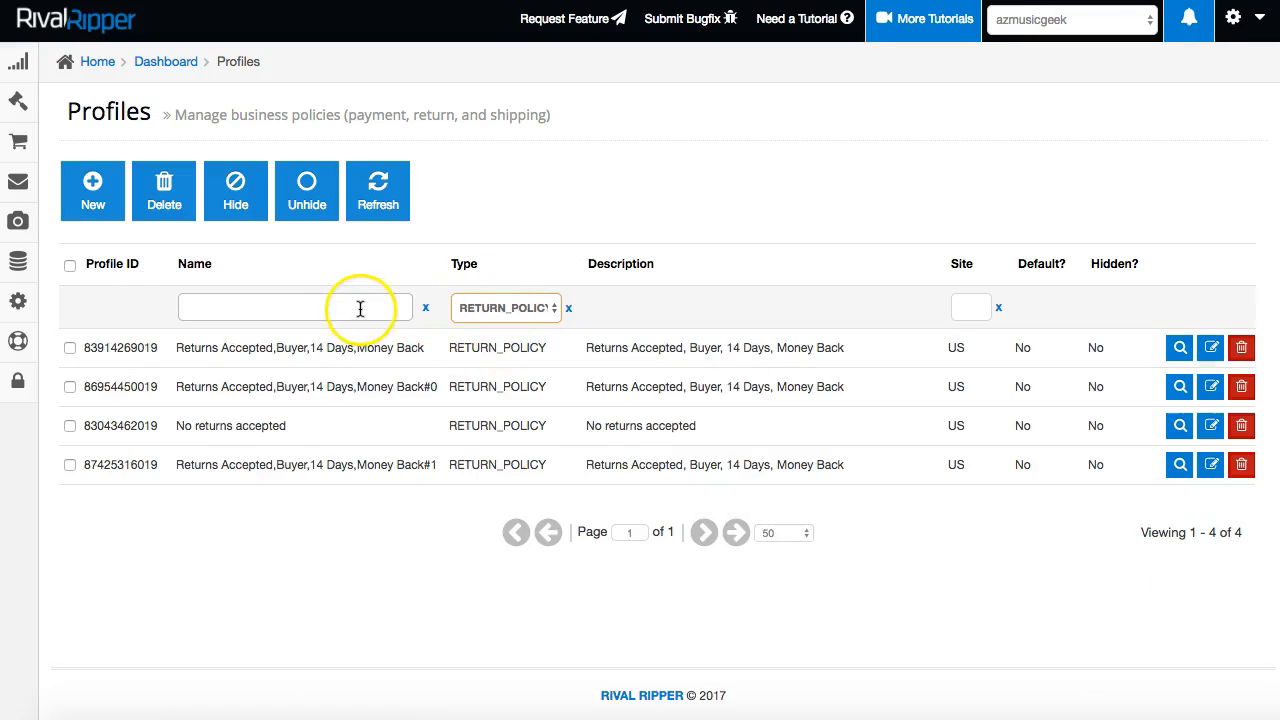
# Open the "Returns Accepted,Buyer,14 Days,Money Back" profile for editing and review its business policy settings and return policy details.
pyautogui.click(1210, 350)
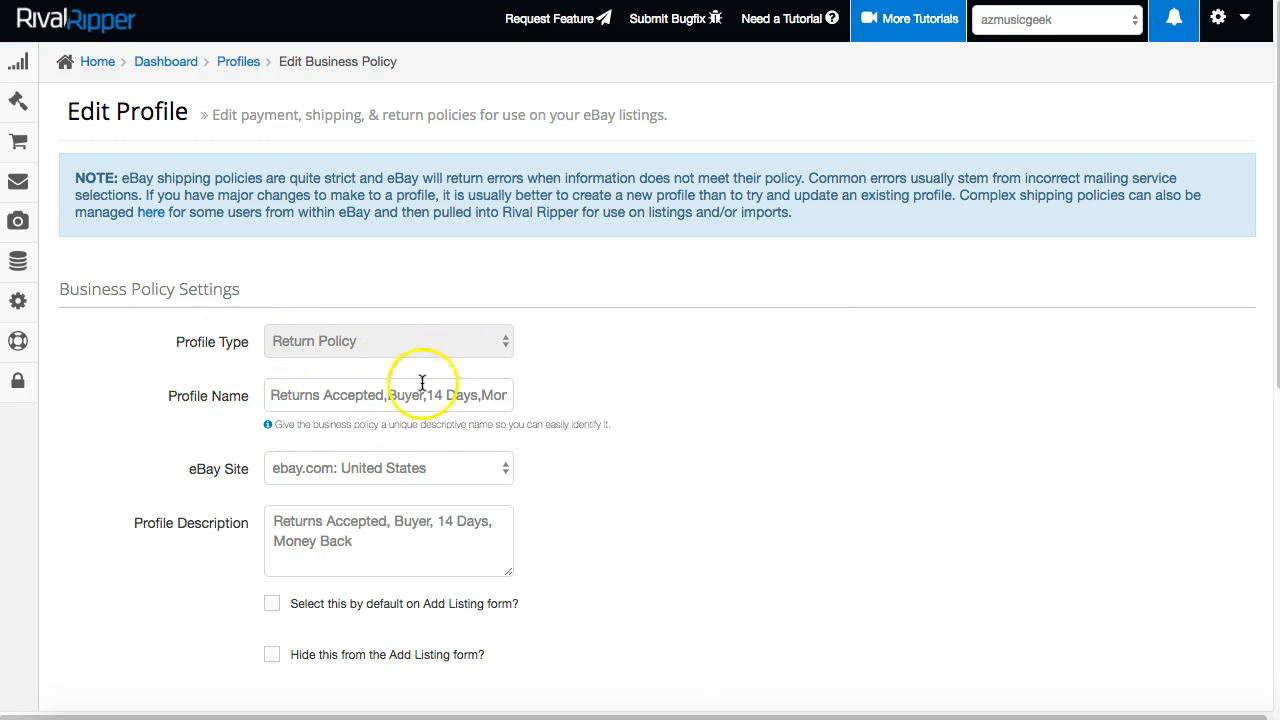
pyautogui.moveTo(347, 397); pyautogui.dragTo(460, 396)
pyautogui.tripleClick(389, 401)
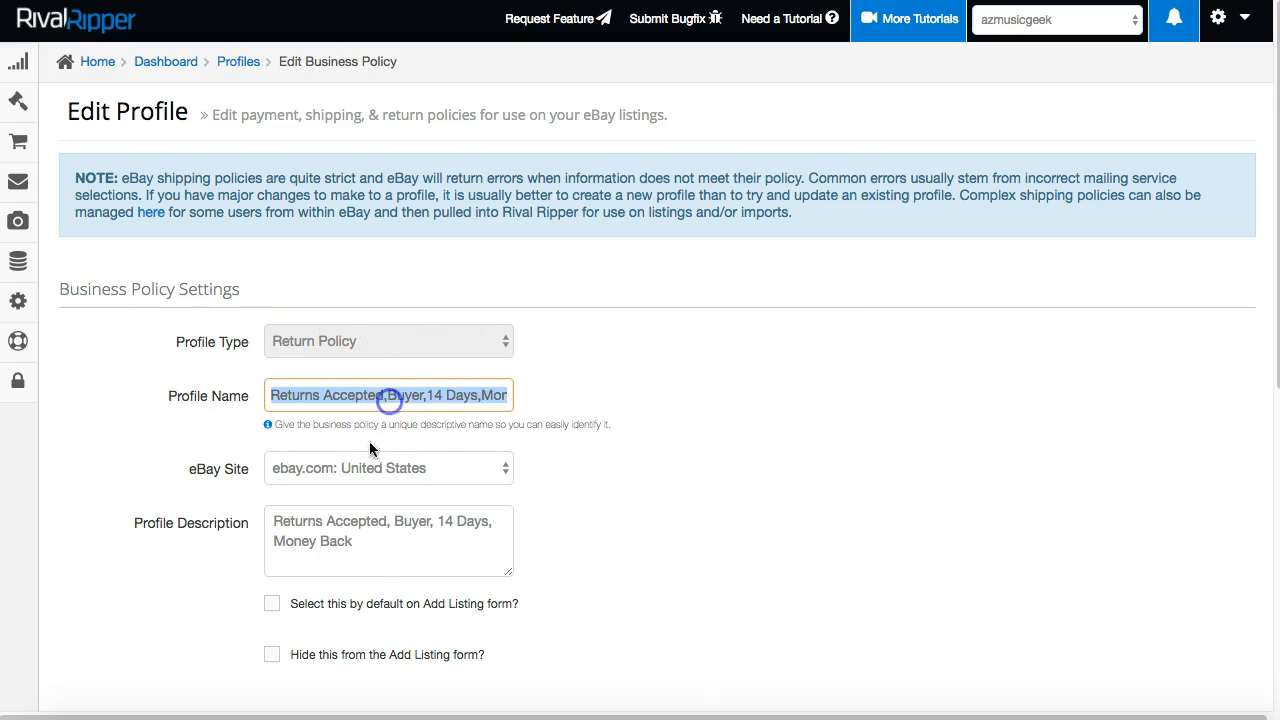
pyautogui.scroll(-8, 230, 470)
pyautogui.scroll(5, 275, 410)
pyautogui.scroll(-2, 330, 320)
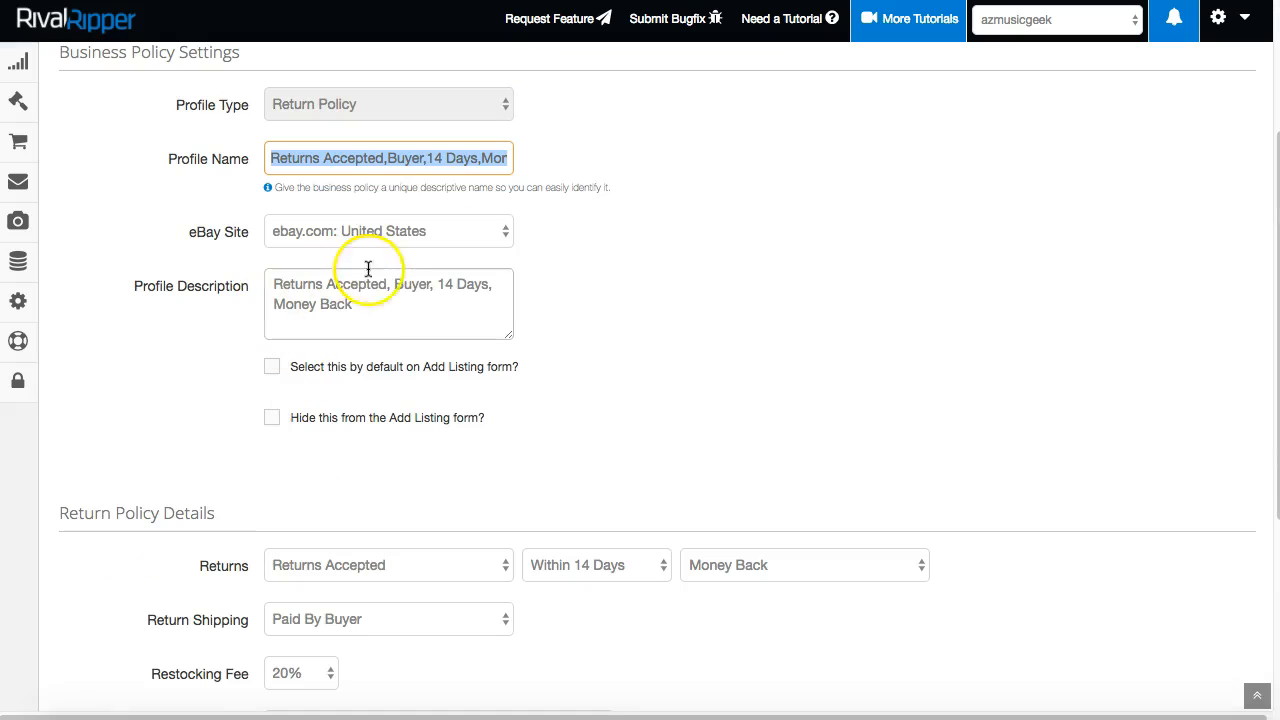
pyautogui.scroll(-3, 537, 409)
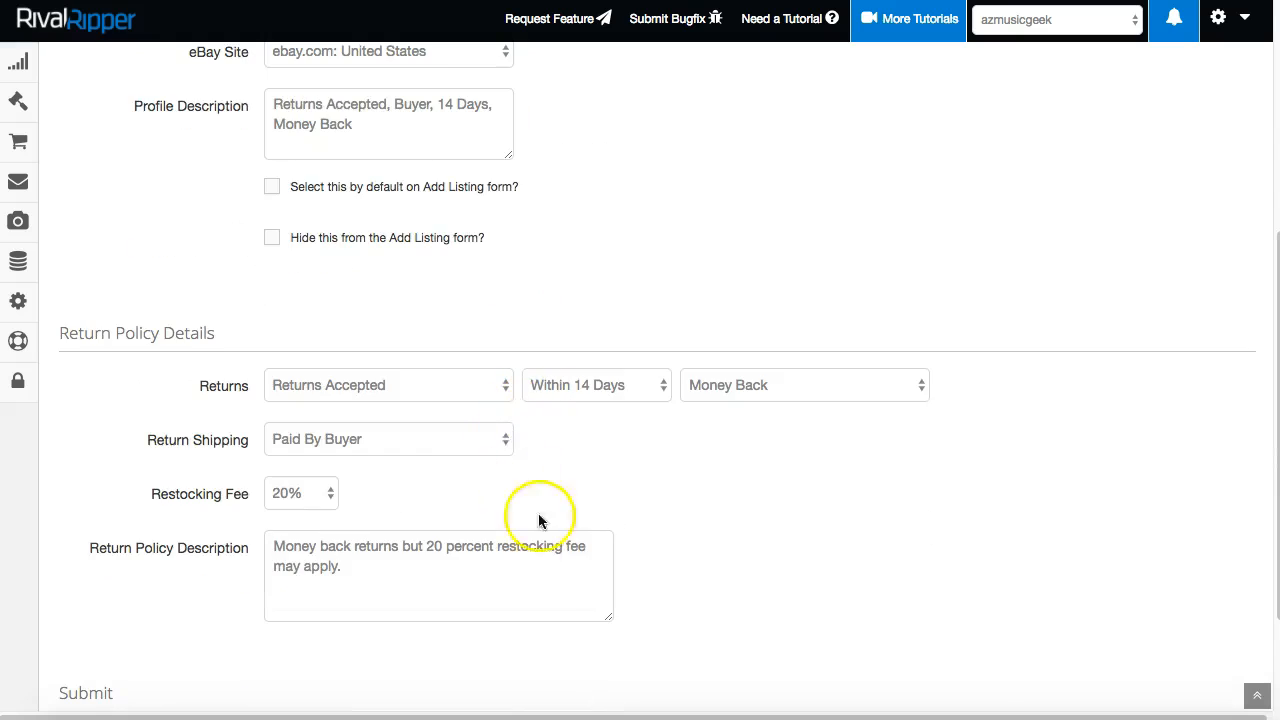
pyautogui.scroll(-2, 600, 560)
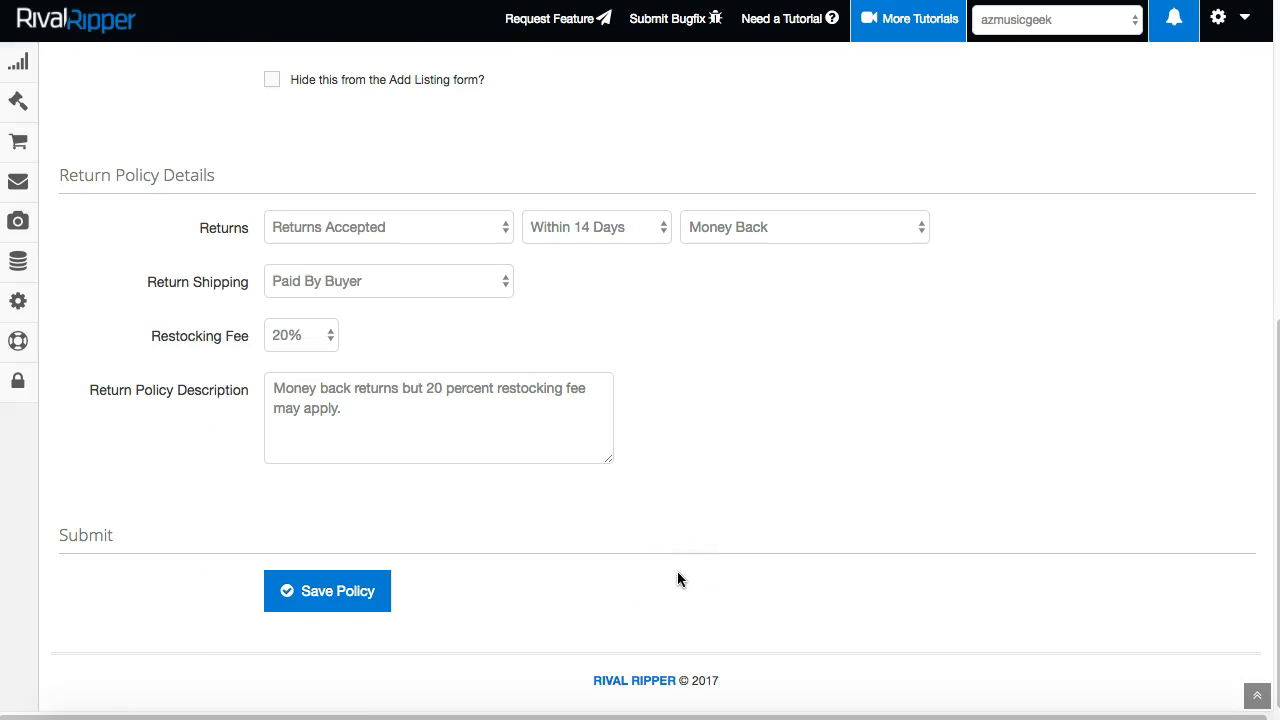
pyautogui.scroll(4, 677, 575)
pyautogui.click(673, 538)
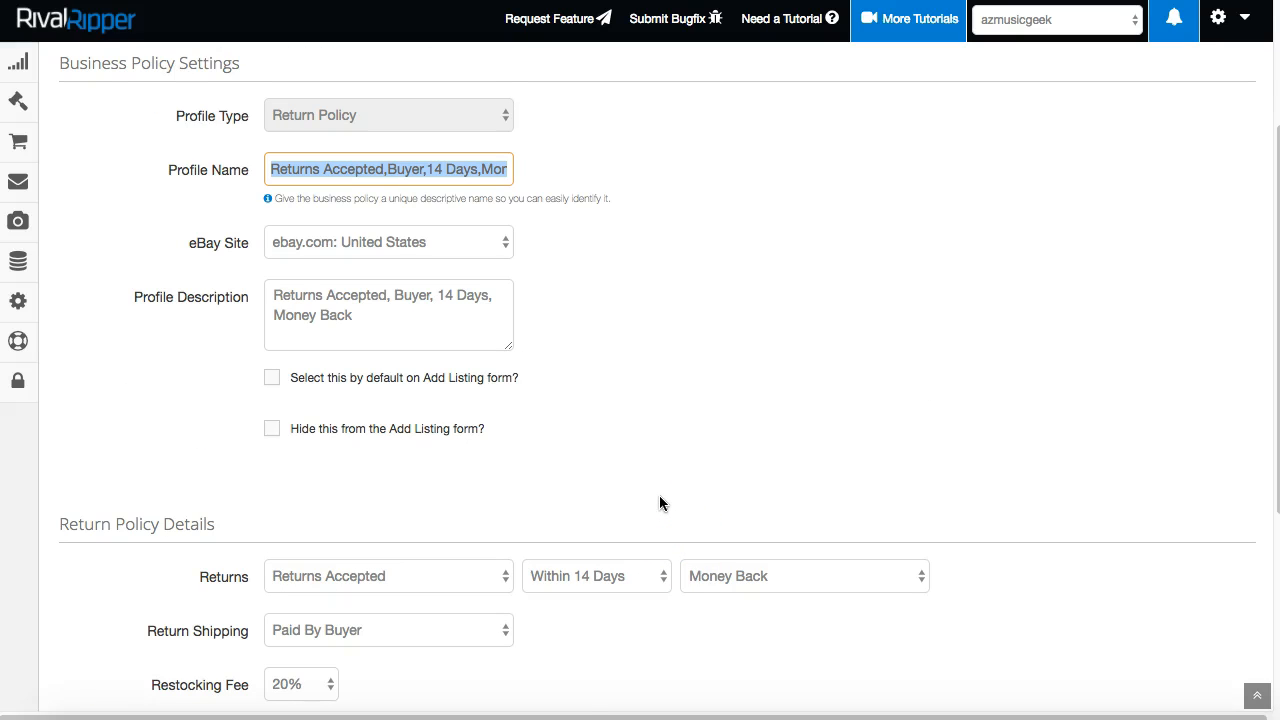
pyautogui.scroll(3, 658, 505)
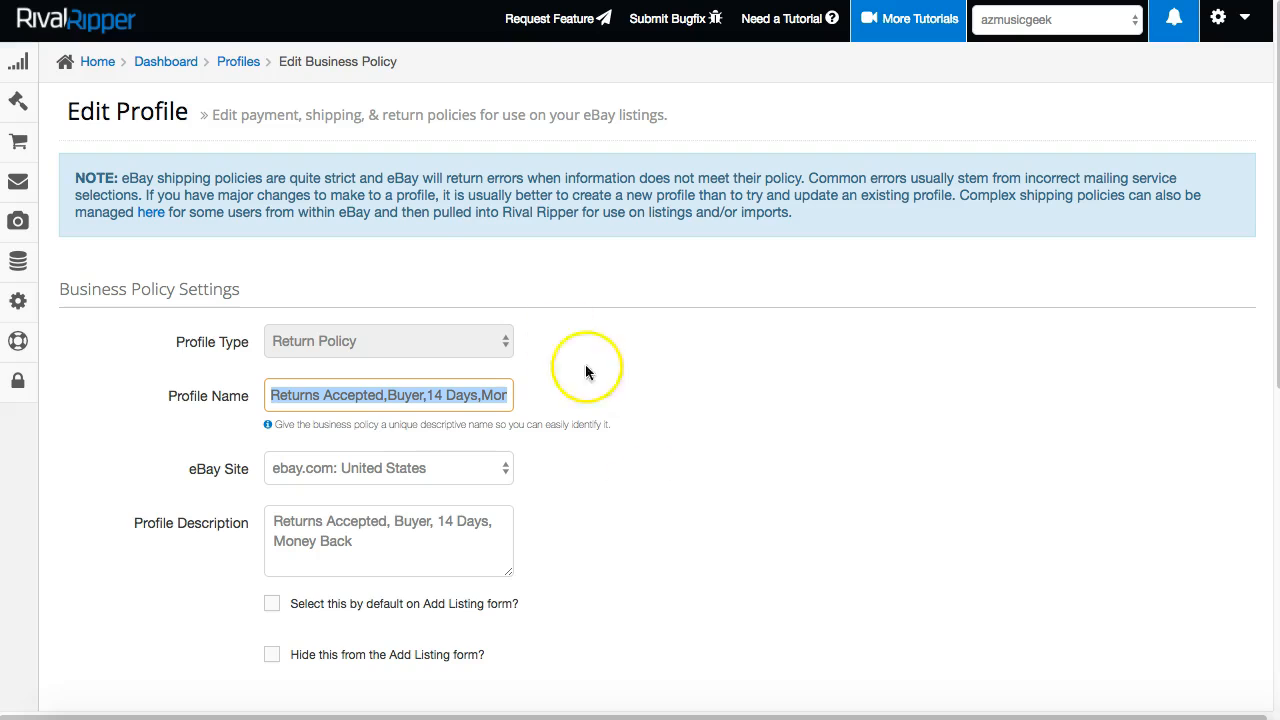
# Go back to the listing policy profiles and open the form for a new business policy.
pyautogui.moveTo(20, 112)
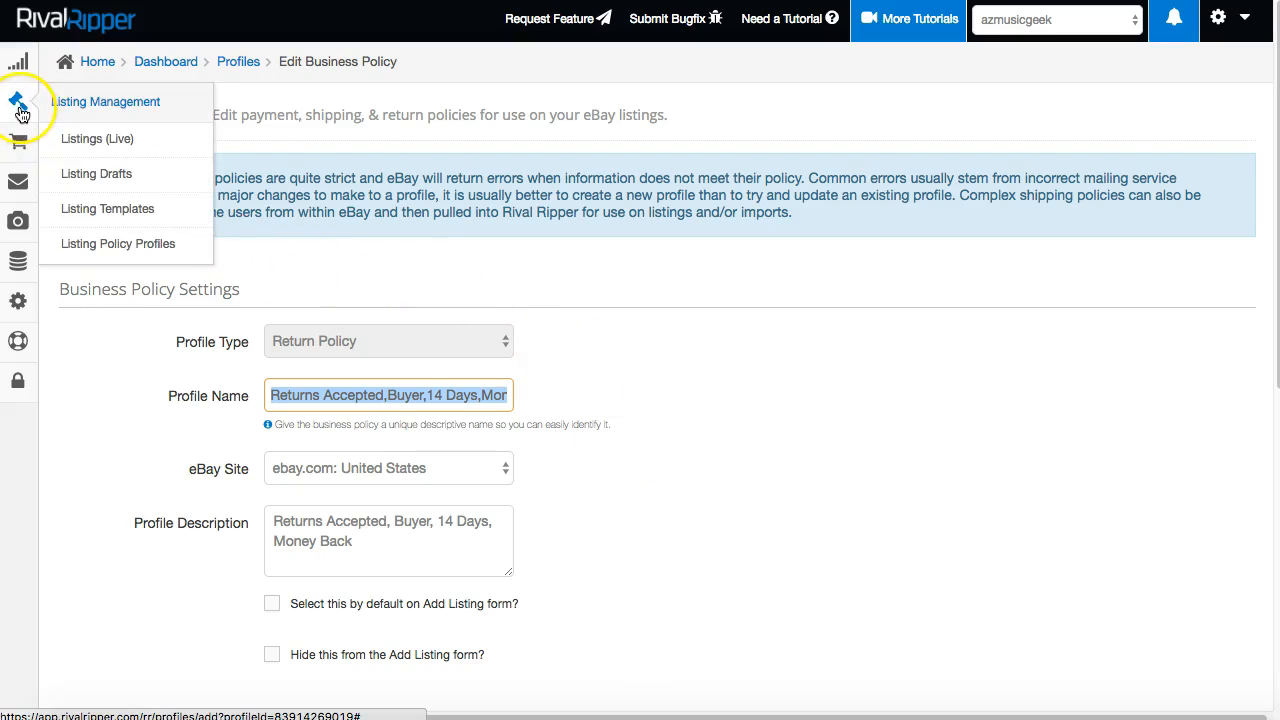
pyautogui.click(138, 242)
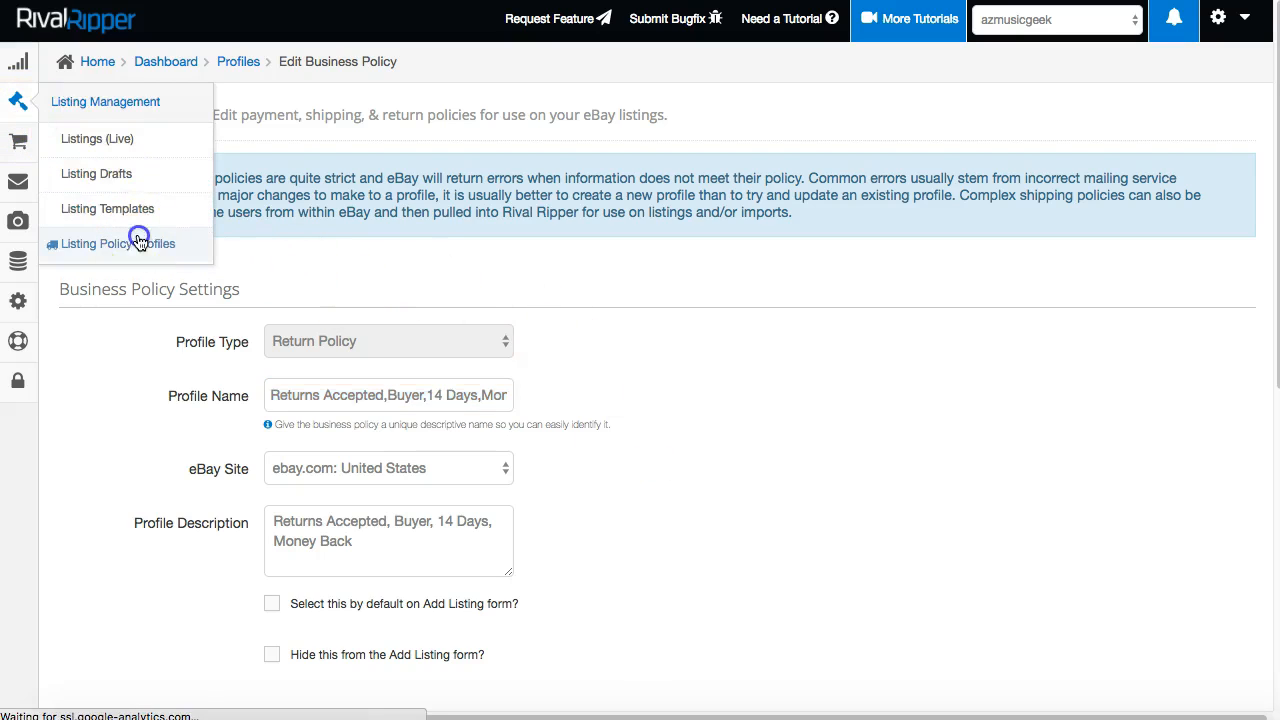
pyautogui.click(93, 190)
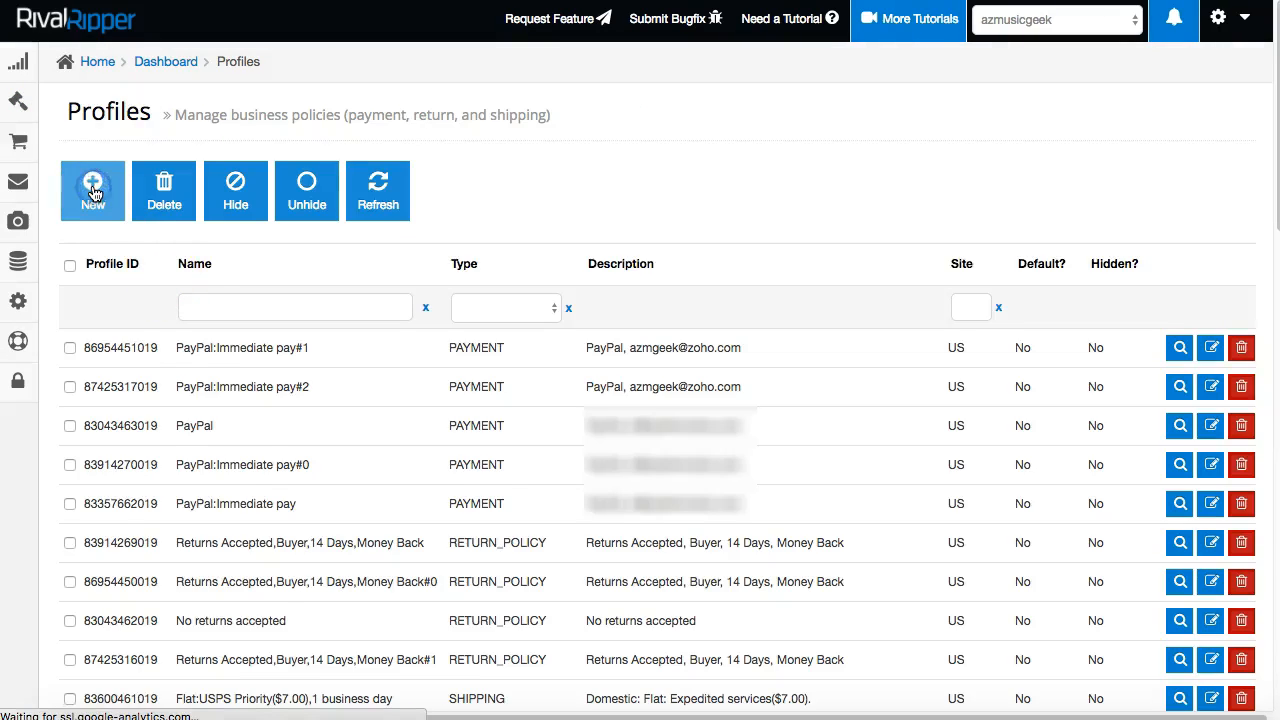
# Examine the note on eBay shipping policies, its link for managing complex policies, and the available profile types.
pyautogui.moveTo(78, 176); pyautogui.dragTo(820, 210)
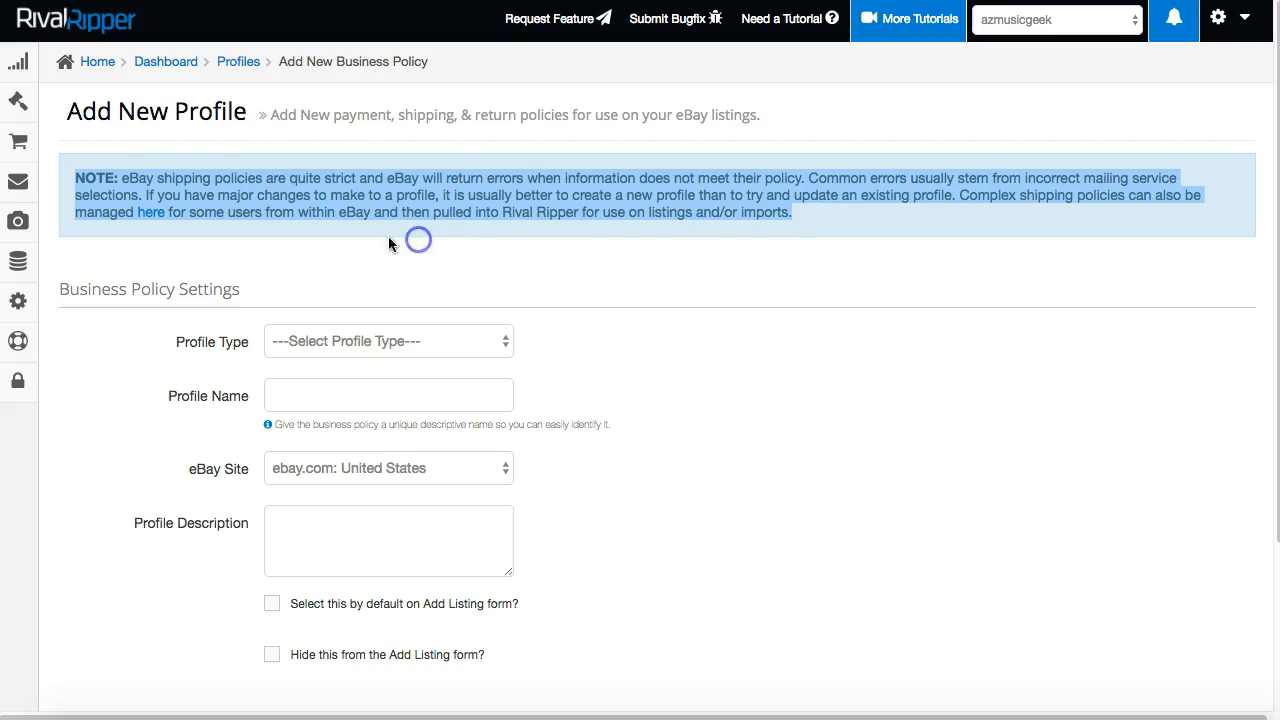
pyautogui.click(190, 197)
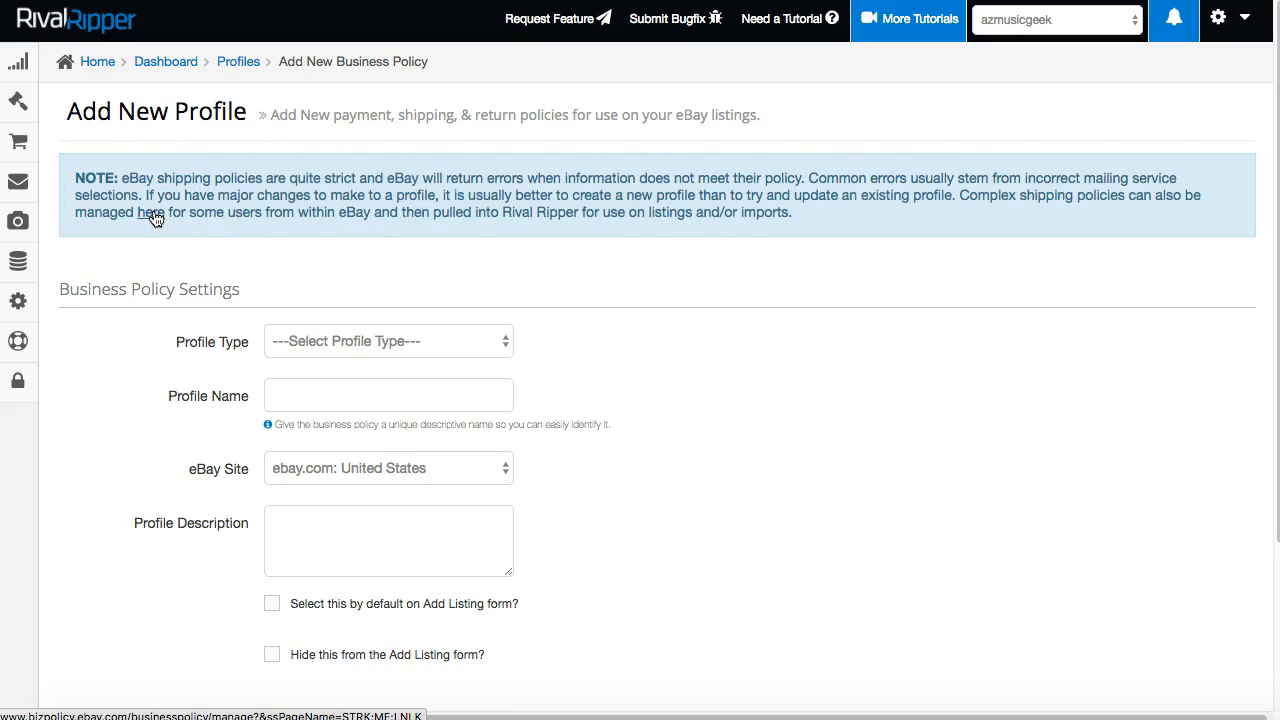
pyautogui.rightClick(155, 218)
pyautogui.click(200, 214)
pyautogui.click(1236, 38)
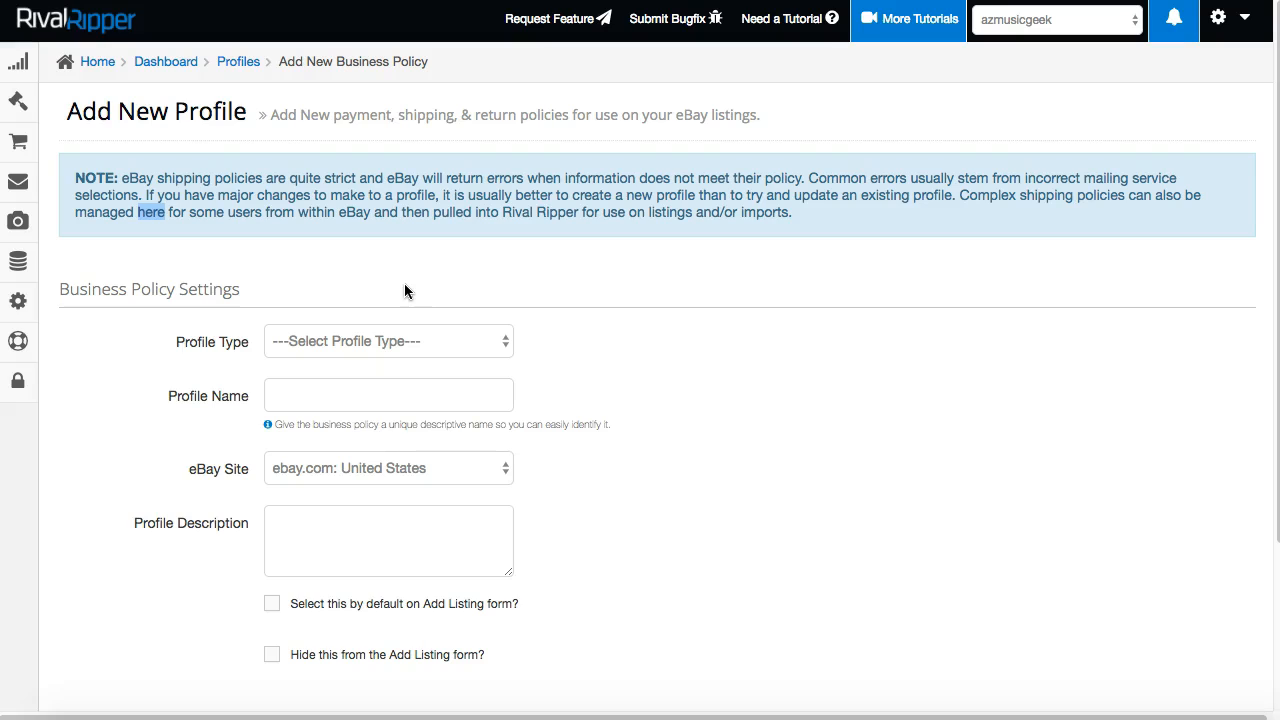
pyautogui.click(406, 334)
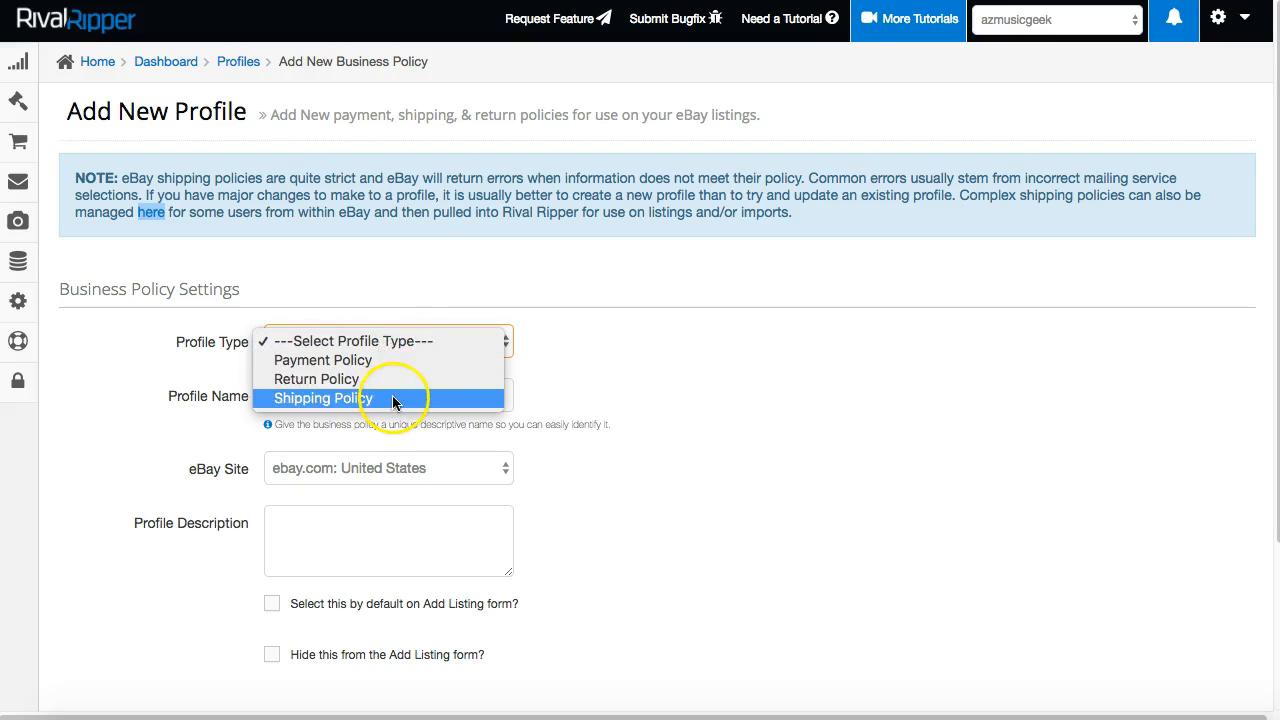
pyautogui.click(365, 312)
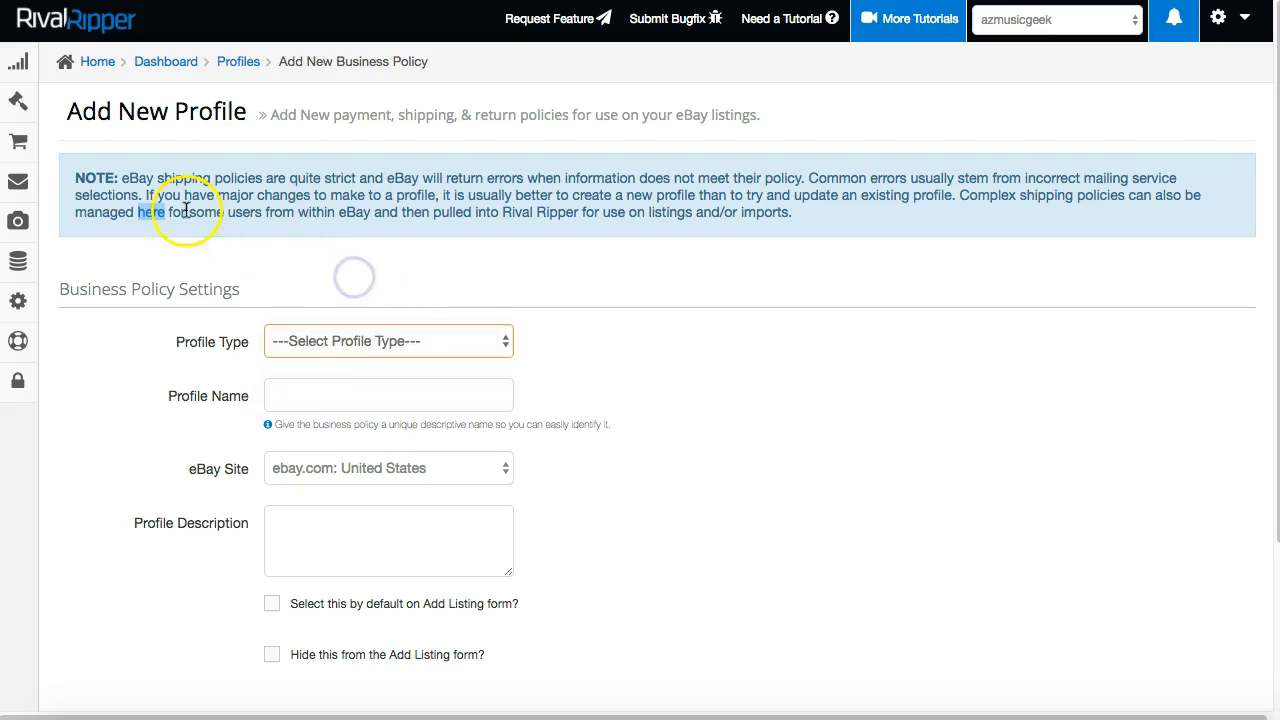
# Open a new listing from the live listings and view the shipping policy choices in its Policy Profiles section.
pyautogui.moveTo(28, 106)
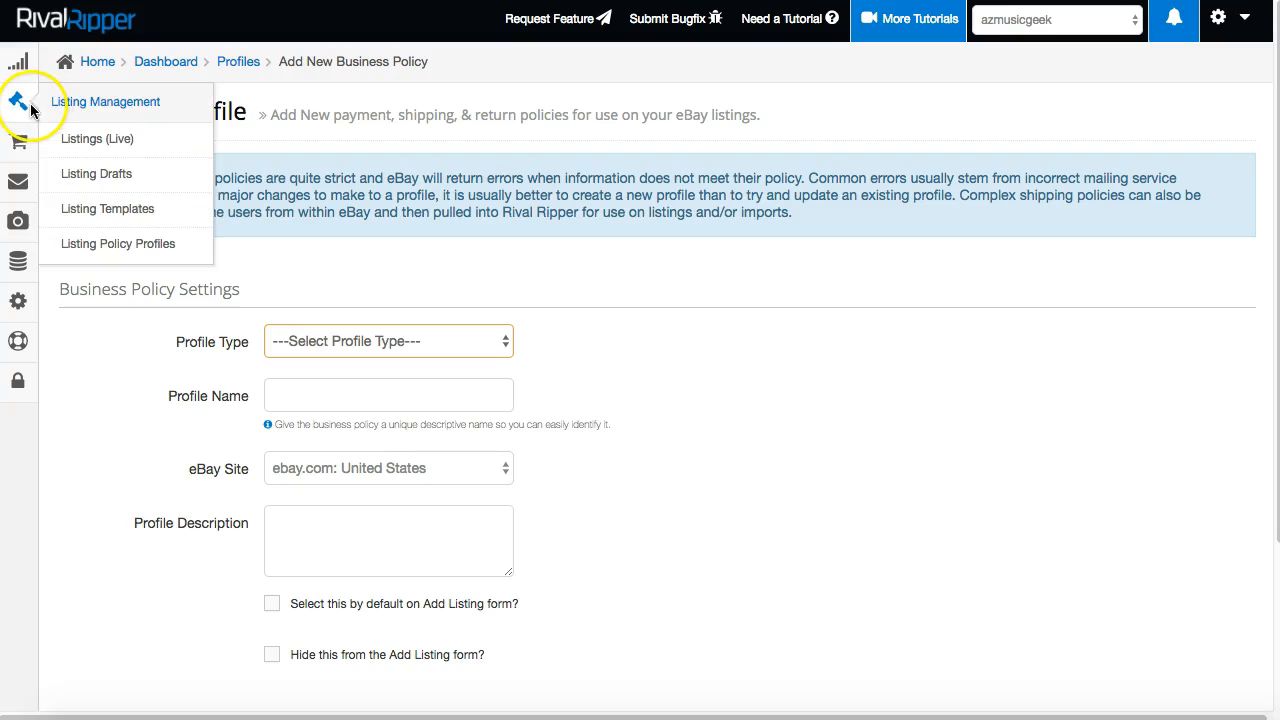
pyautogui.click(114, 140)
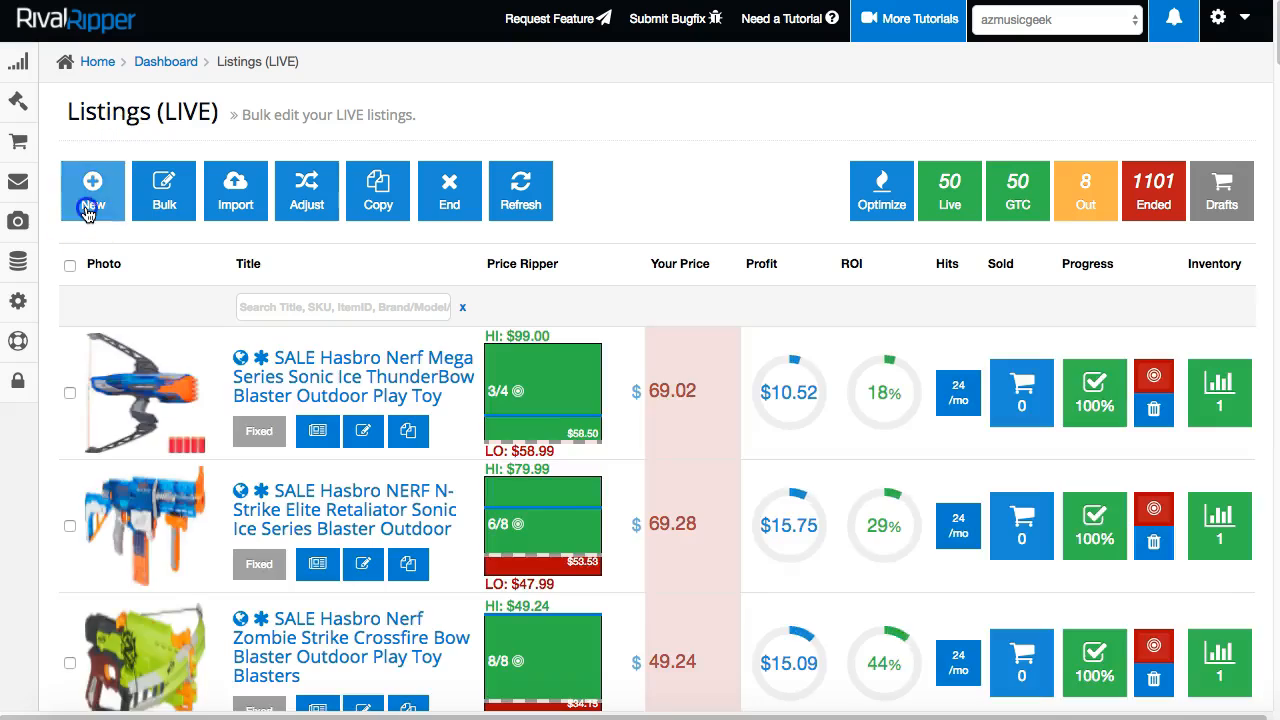
pyautogui.click(86, 209)
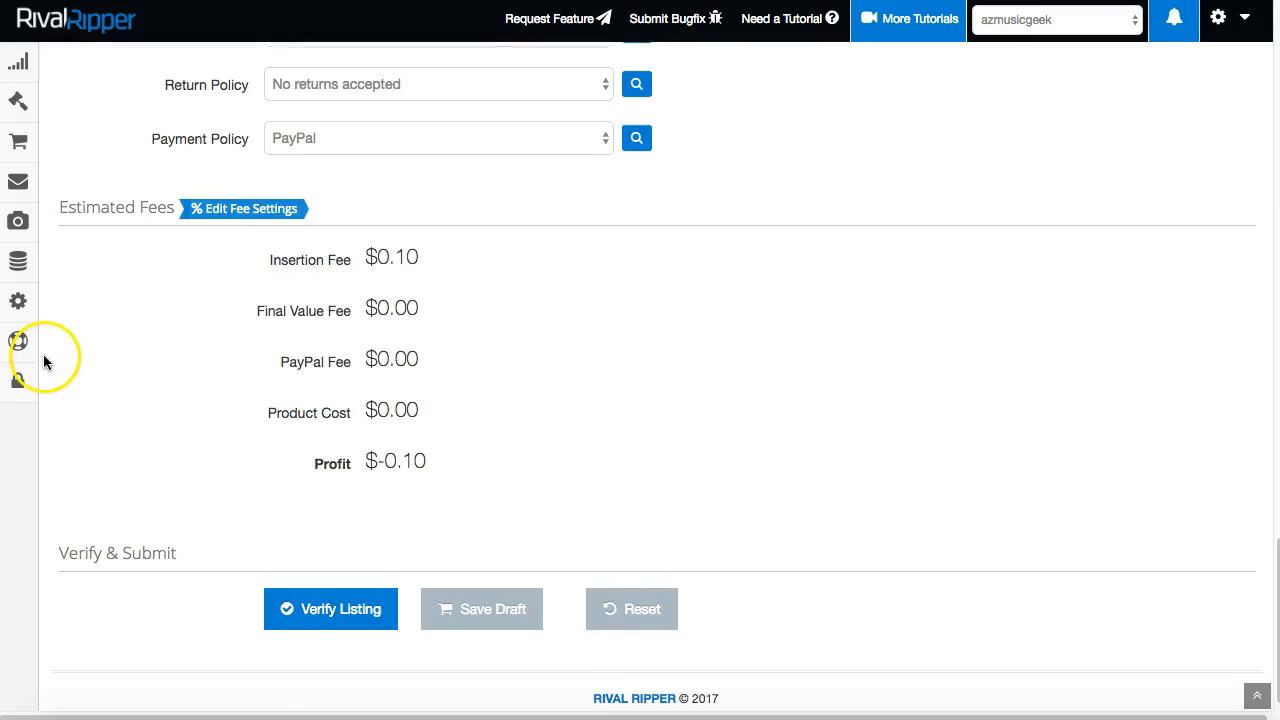
pyautogui.scroll(5, 80, 365)
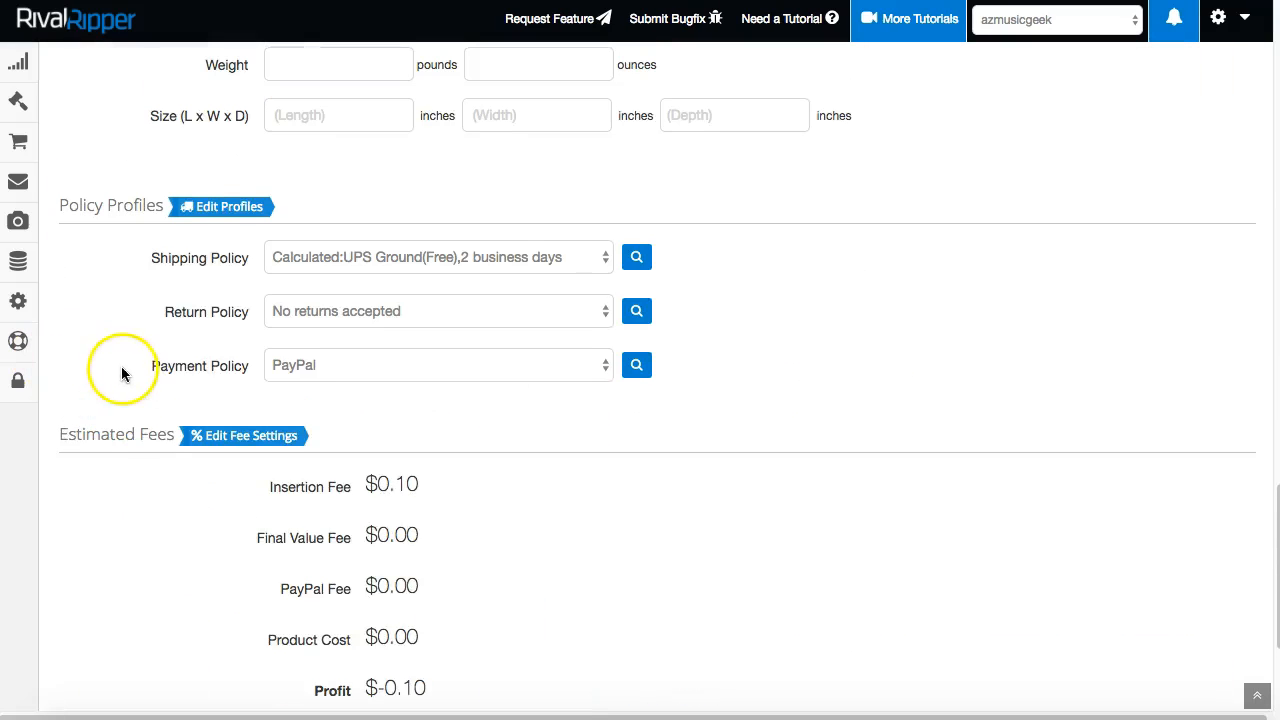
pyautogui.click(350, 257)
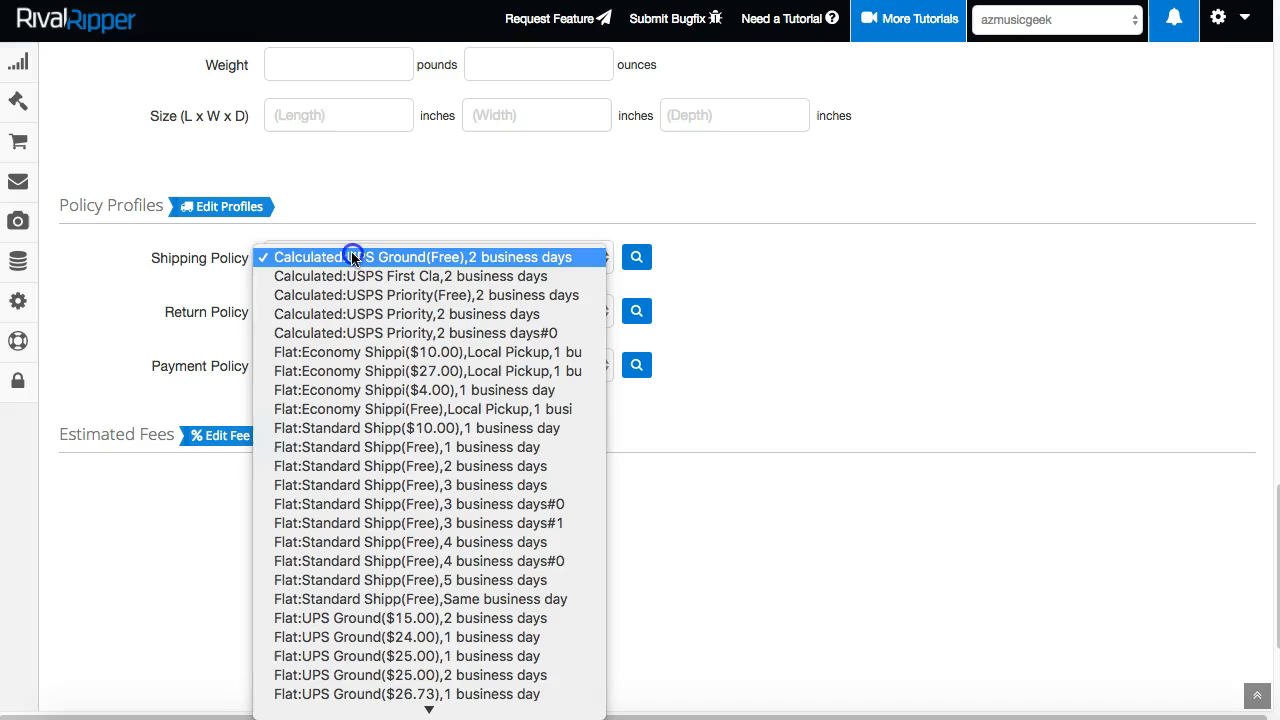
pyautogui.click(368, 259)
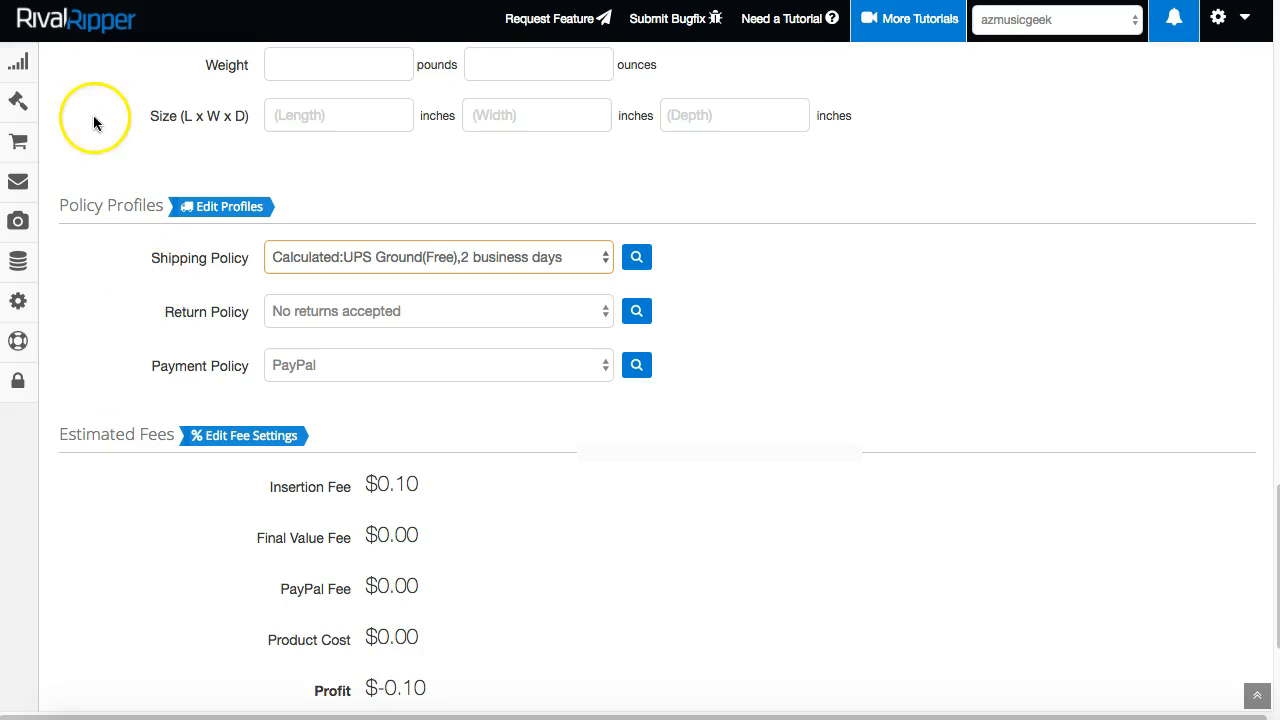
# Reopen the blank form for a new policy profile and return to the Profiles list.
pyautogui.moveTo(27, 145)
pyautogui.moveTo(18, 100)
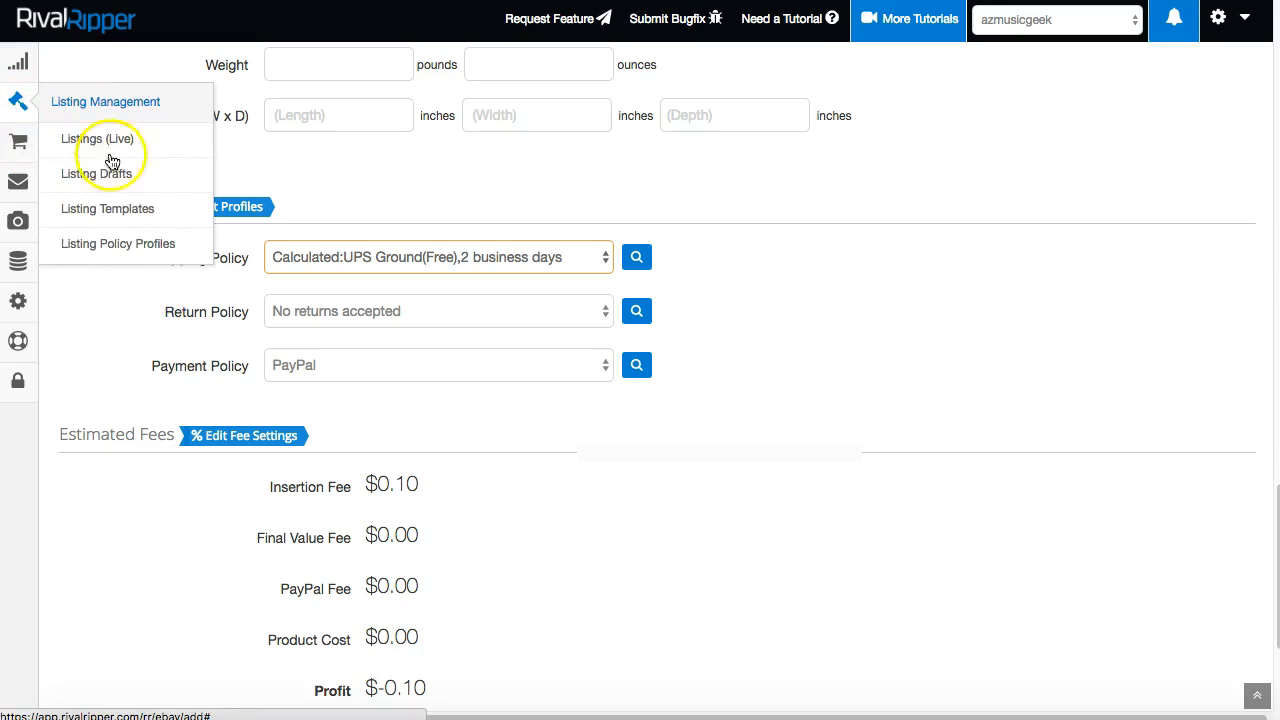
pyautogui.click(109, 247)
pyautogui.click(92, 190)
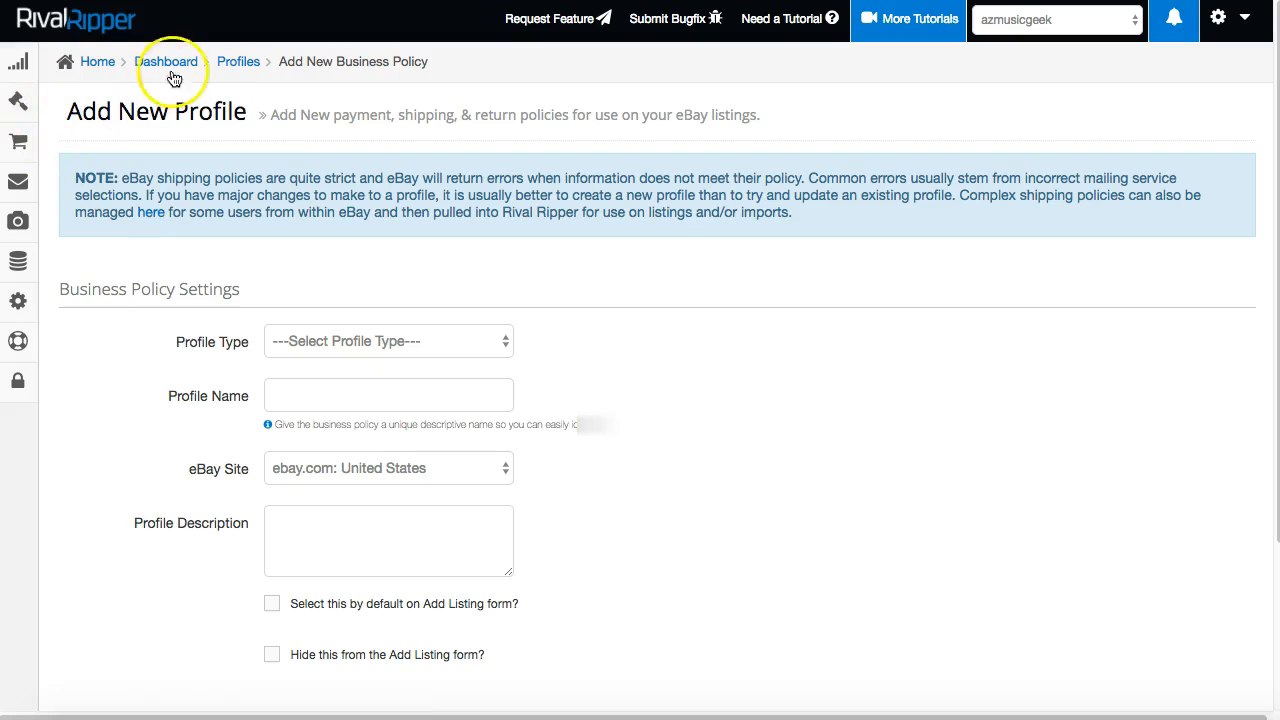
pyautogui.click(221, 66)
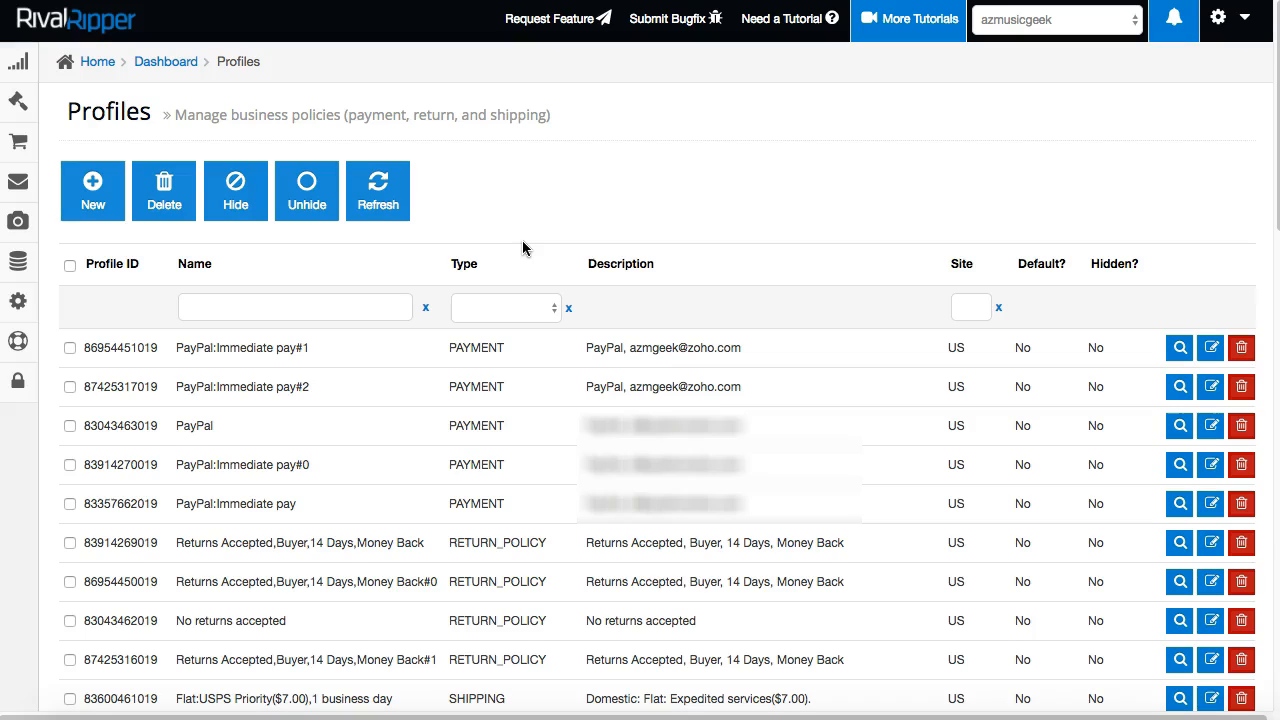
# Select the PayPal:Immediate pay#2, PayPal, PayPal:Immediate pay#0 and PayPal:Immediate pay payment profiles together for a bulk action.
pyautogui.click(70, 386)
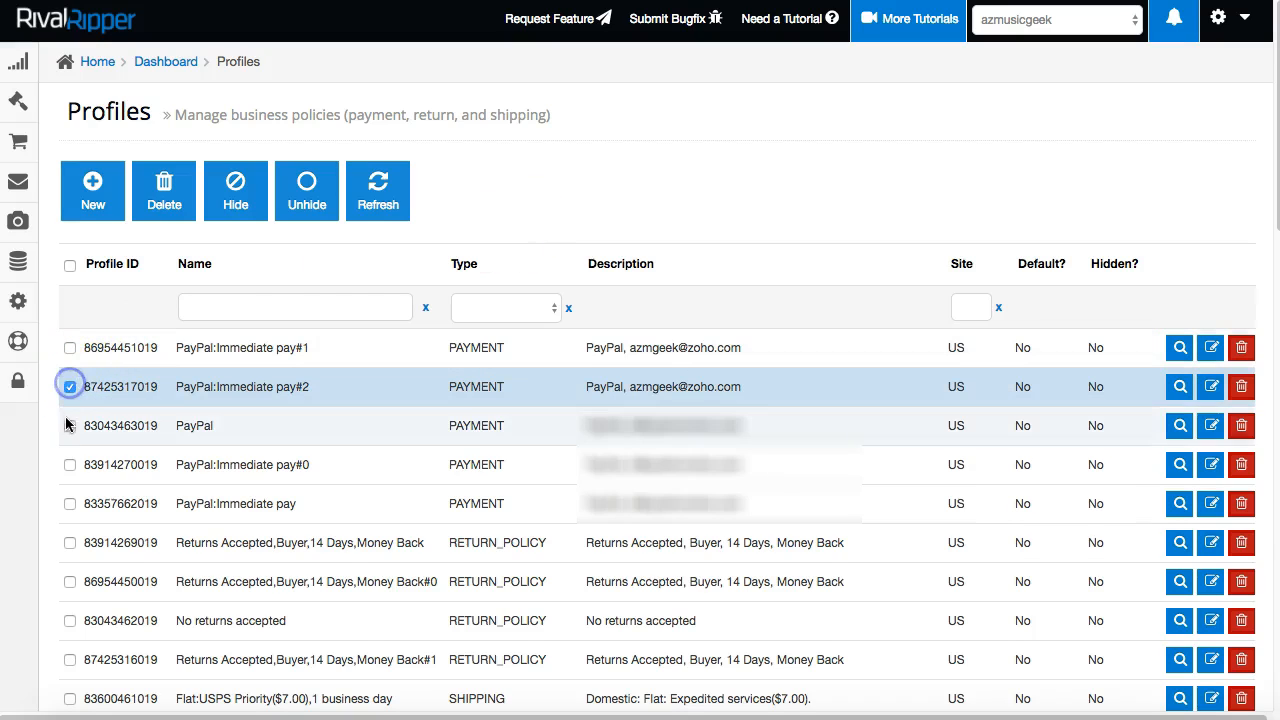
pyautogui.click(70, 425)
pyautogui.click(70, 464)
pyautogui.click(70, 503)
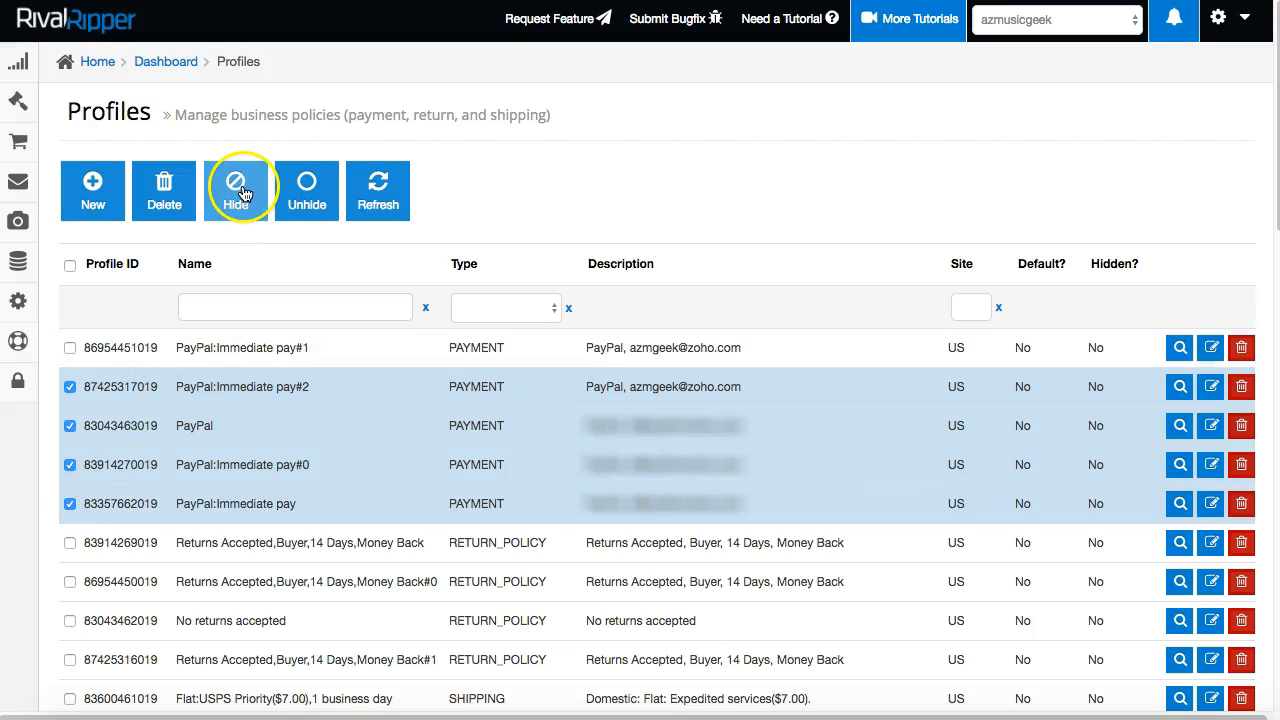
pyautogui.click(160, 230)
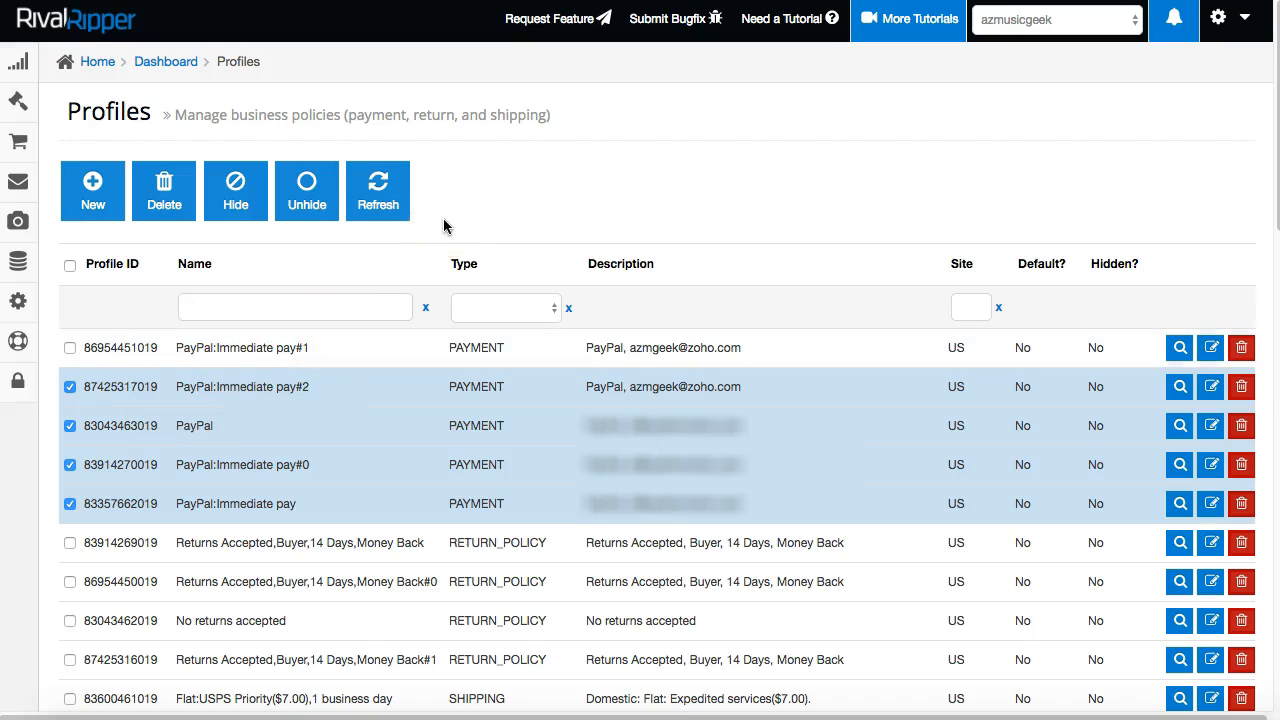
# Preview the eBay information for the PayPal:Immediate pay#1 payment profile and the first Returns Accepted return policy, closing each preview.
pyautogui.click(1180, 348)
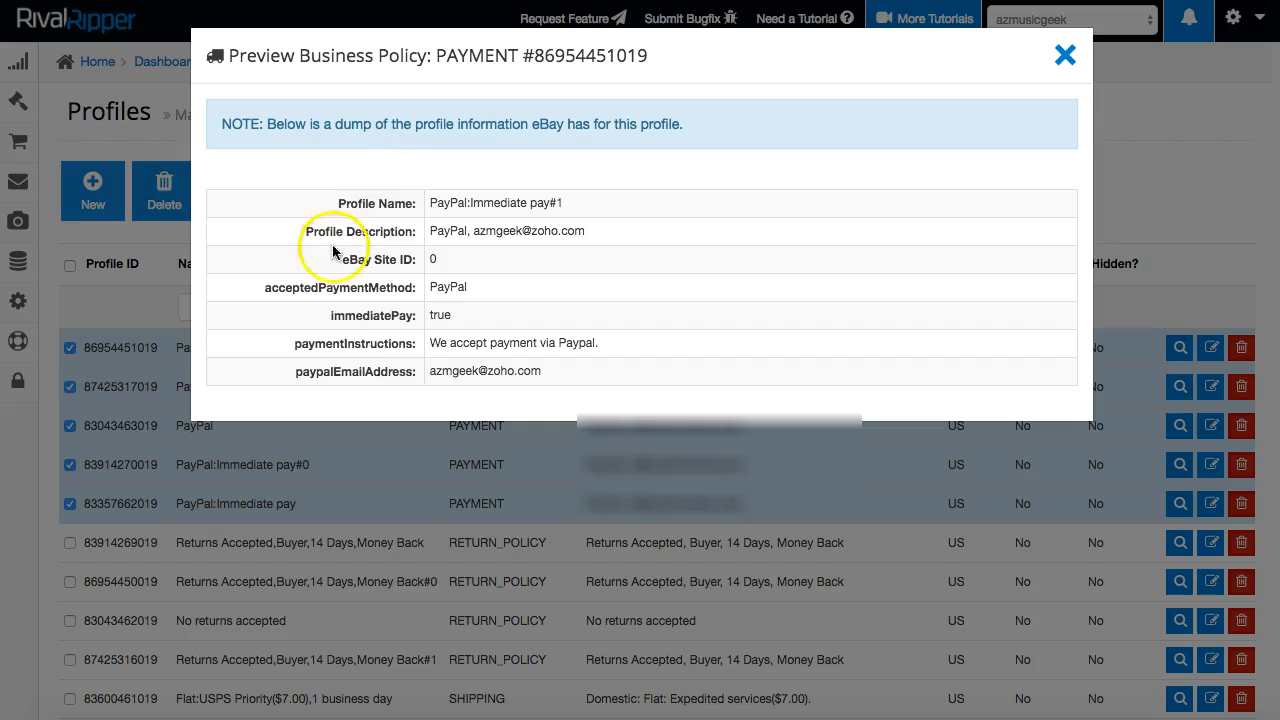
pyautogui.click(1067, 55)
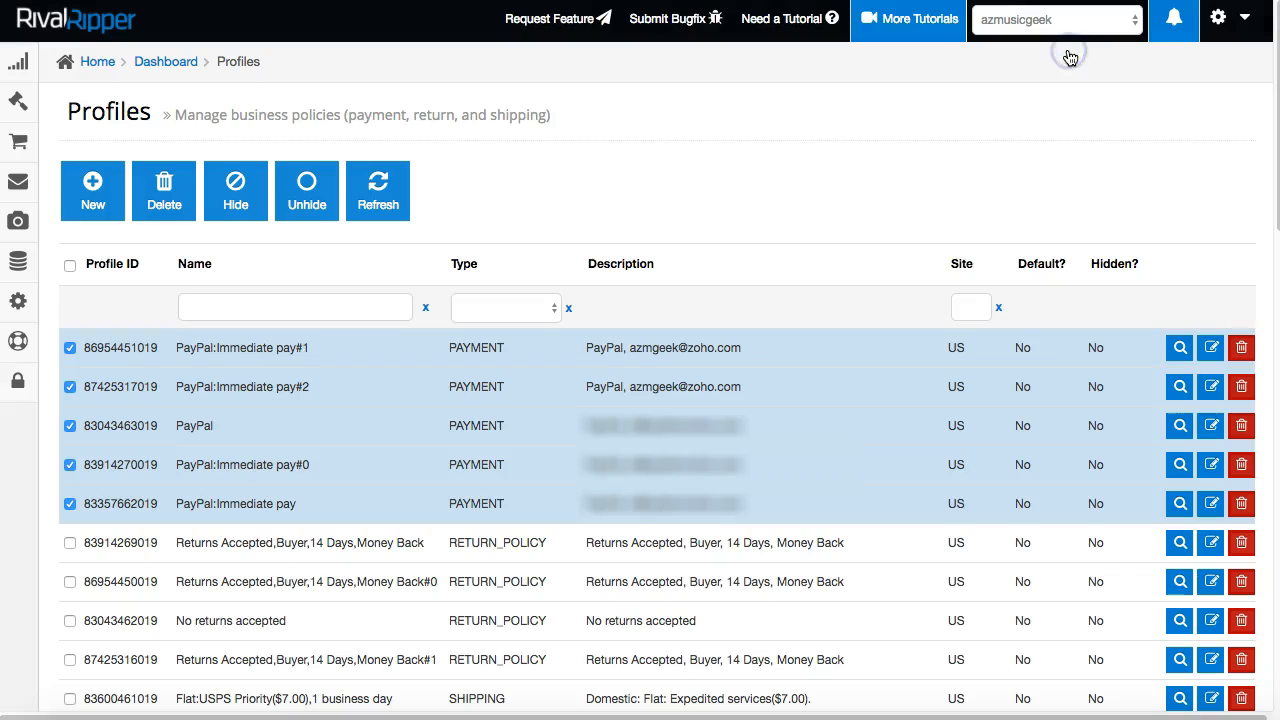
pyautogui.click(1180, 545)
pyautogui.press('Escape')
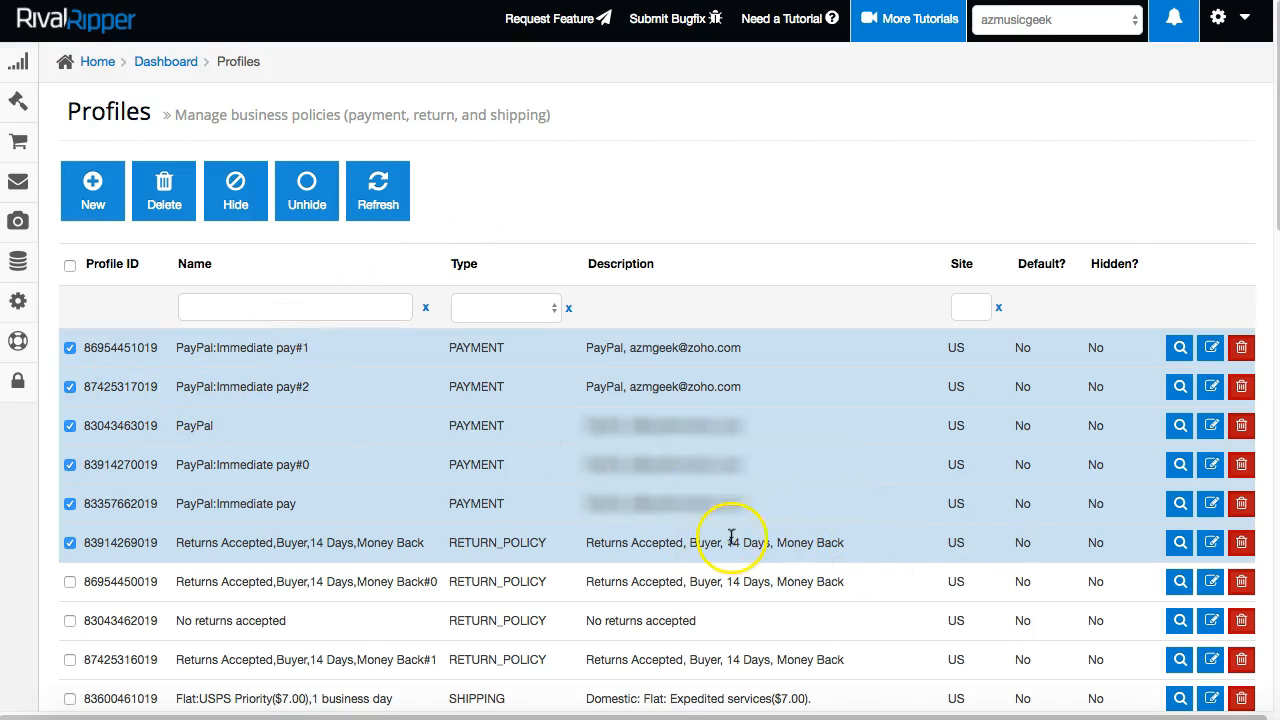
# Edit the first Returns Accepted,Buyer,14 Days,Money Back return policy so it is selected by default on the Add Listing form.
pyautogui.doubleClick(513, 542)
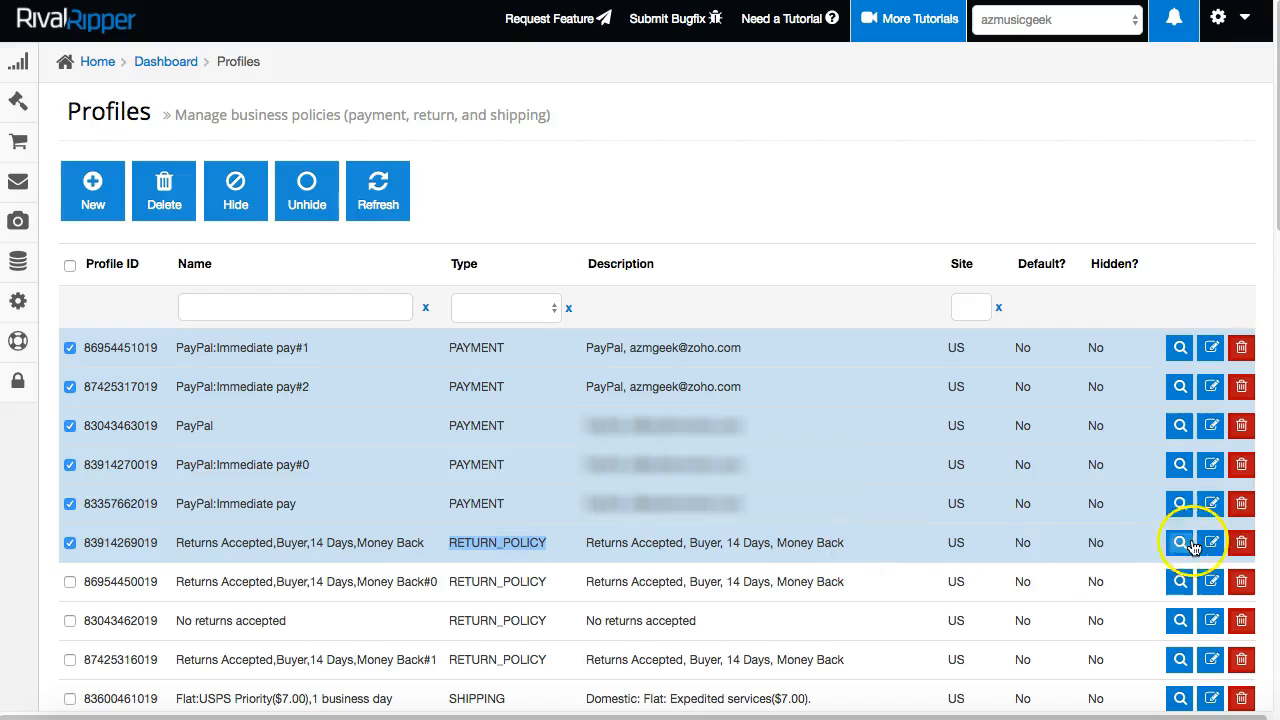
pyautogui.click(1180, 542)
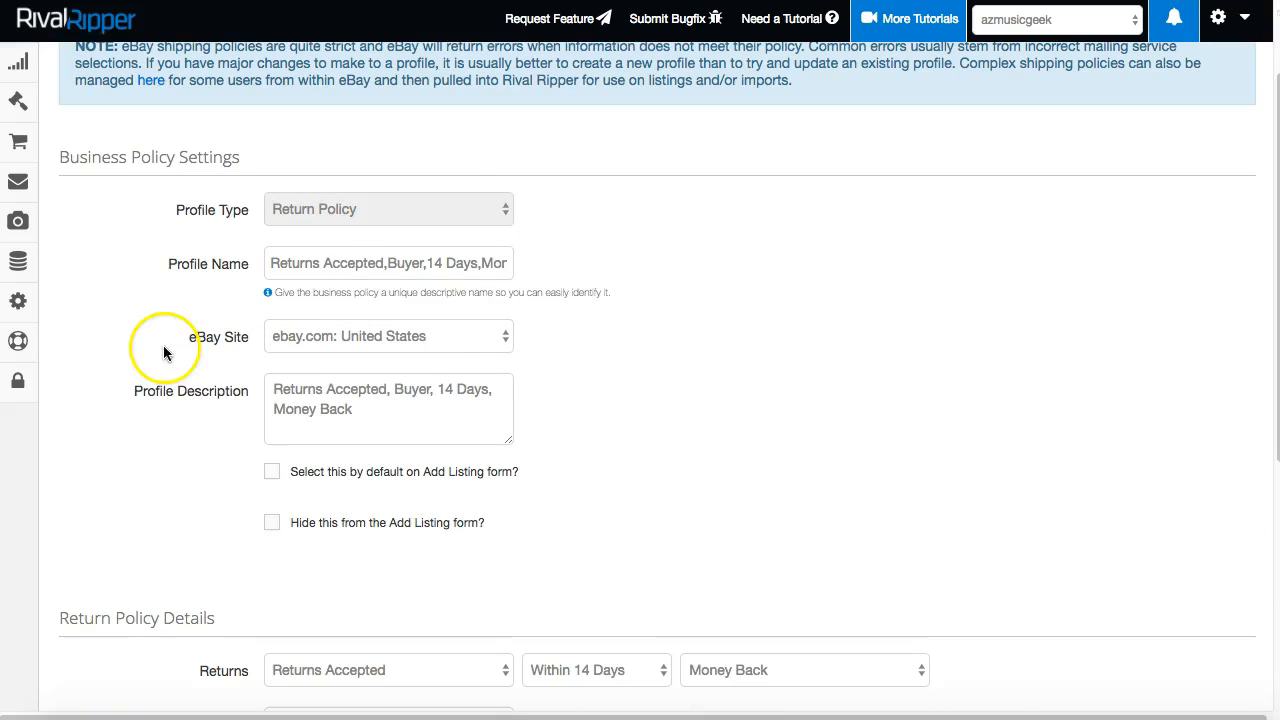
pyautogui.click(272, 471)
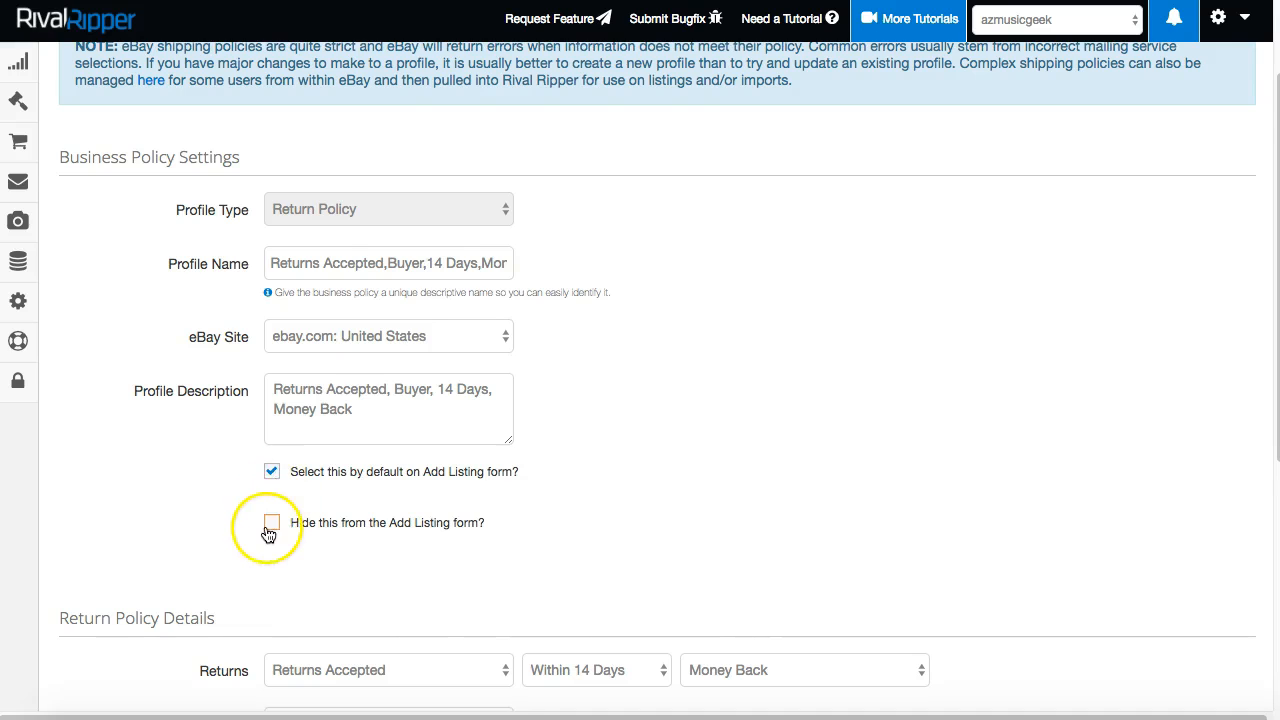
pyautogui.scroll(-1, 266, 526)
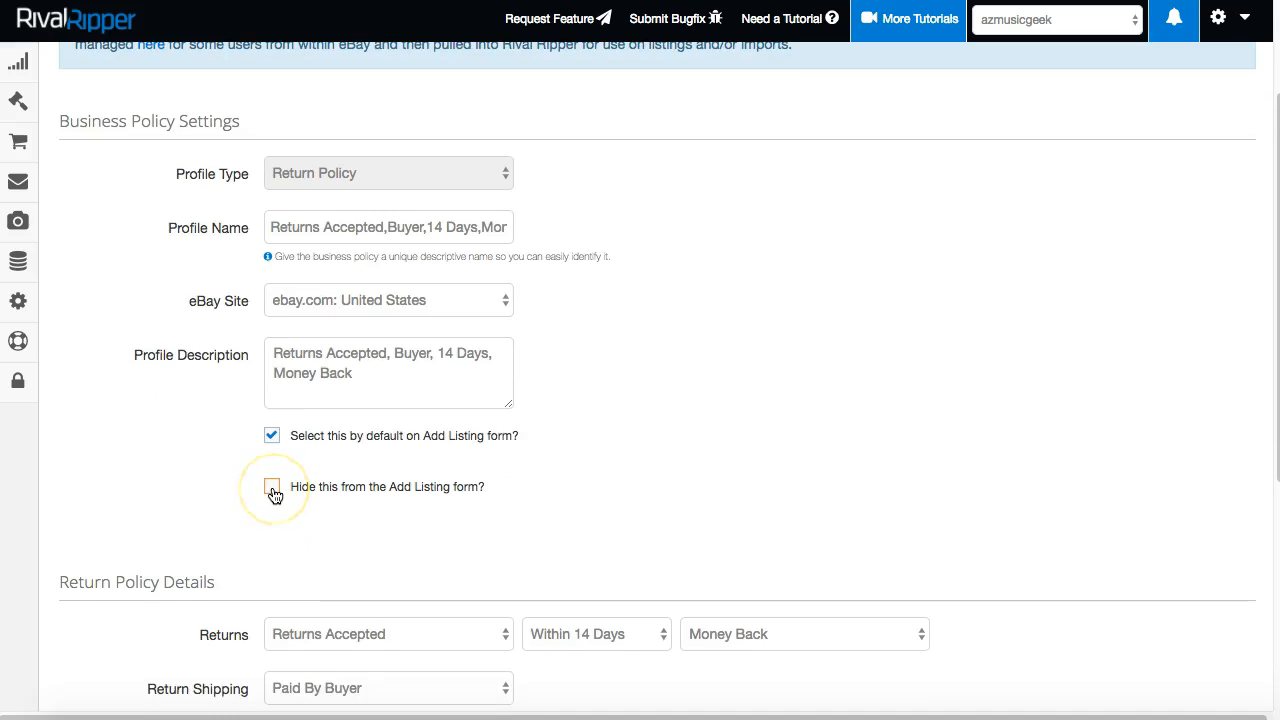
pyautogui.scroll(-5, 243, 420)
pyautogui.click(340, 598)
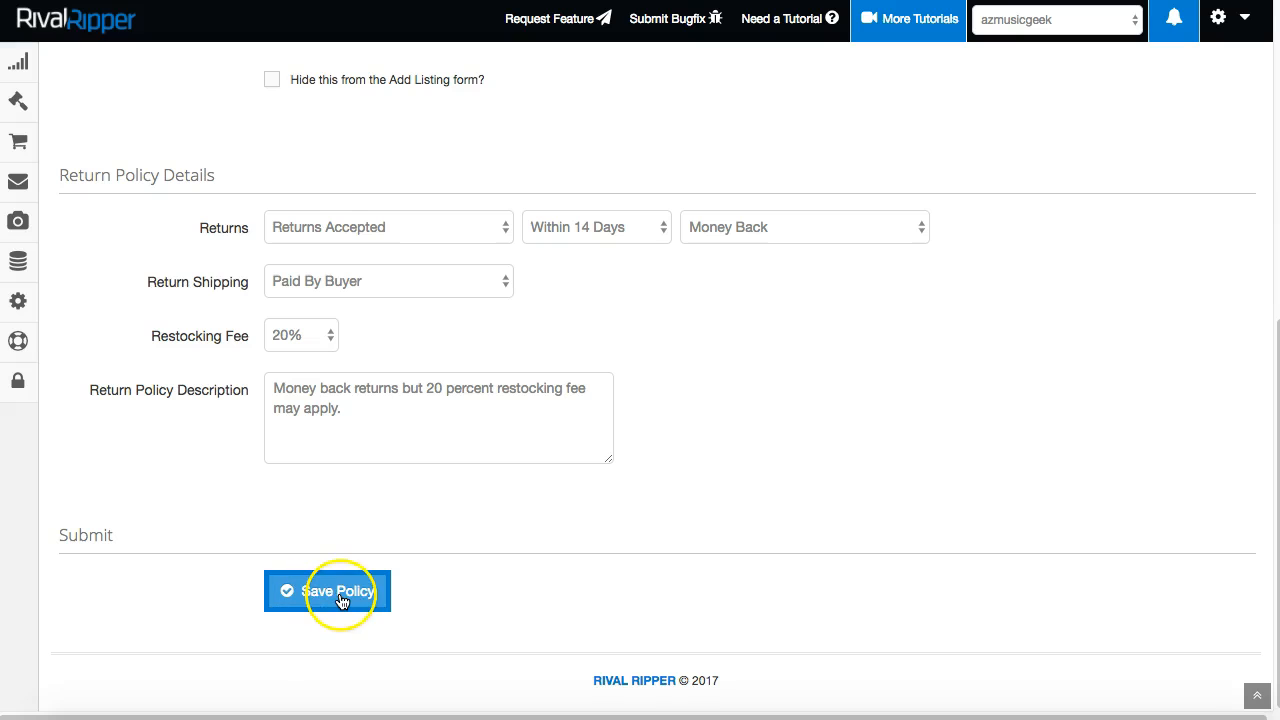
# Set the return policy's return shipping to Paid By Seller, save the policy, and check its default status in the profile list.
pyautogui.scroll(3, 380, 531)
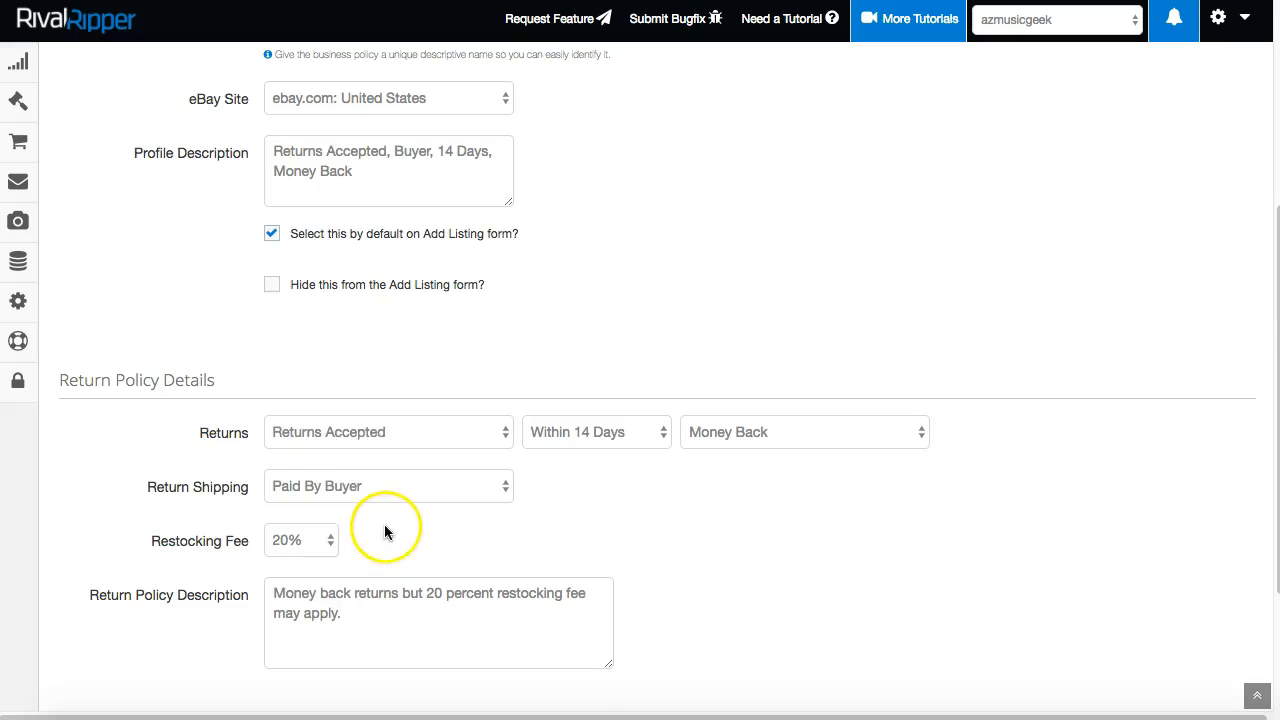
pyautogui.scroll(5, 337, 346)
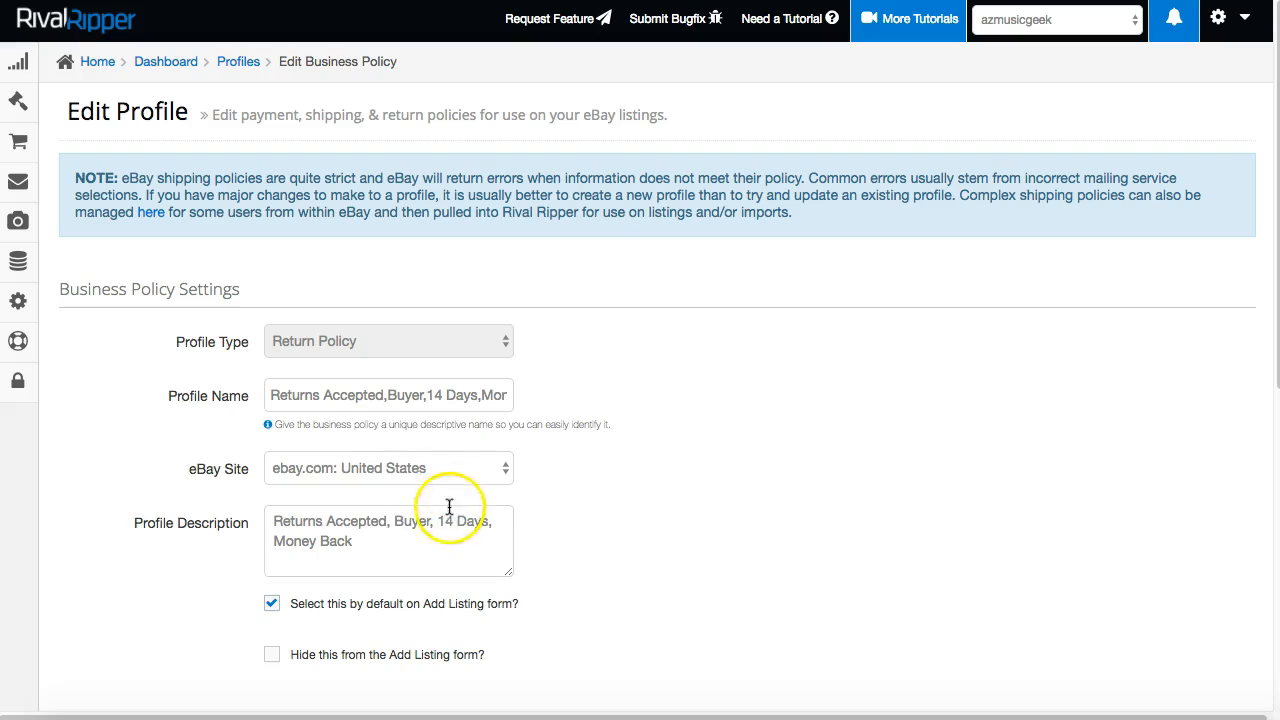
pyautogui.scroll(-1, 330, 440)
pyautogui.scroll(-5, 337, 486)
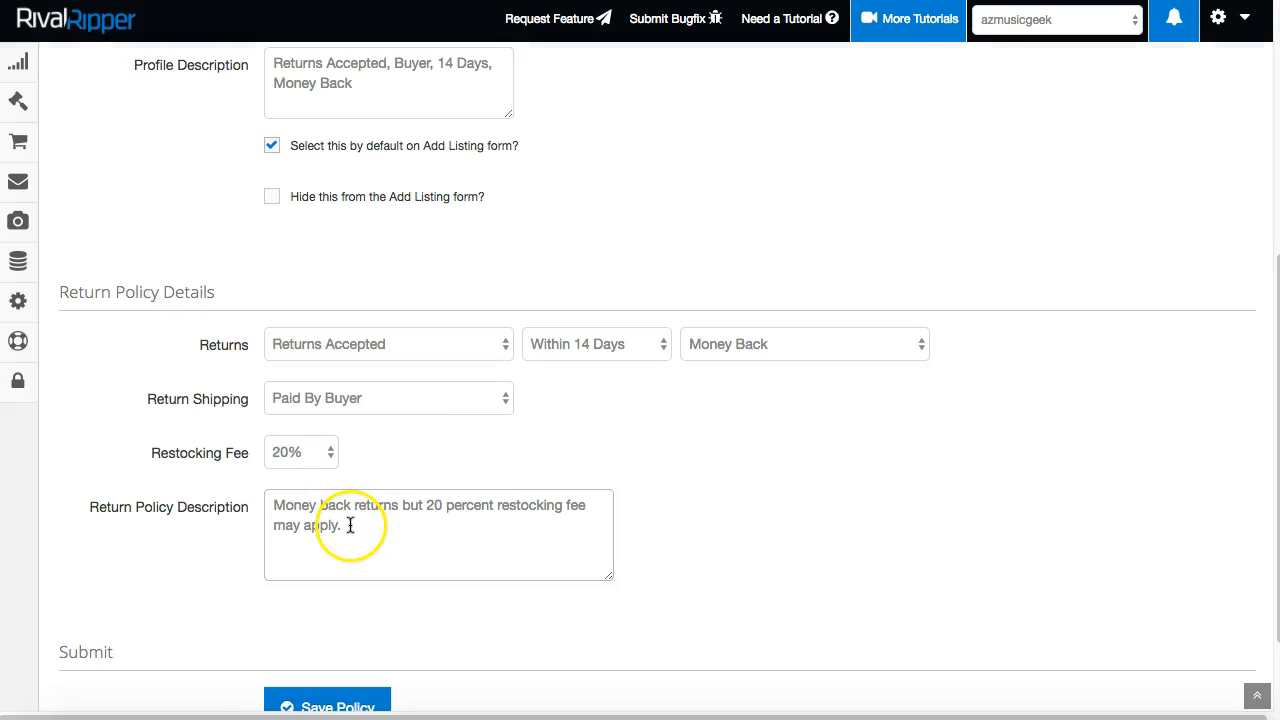
pyautogui.click(357, 396)
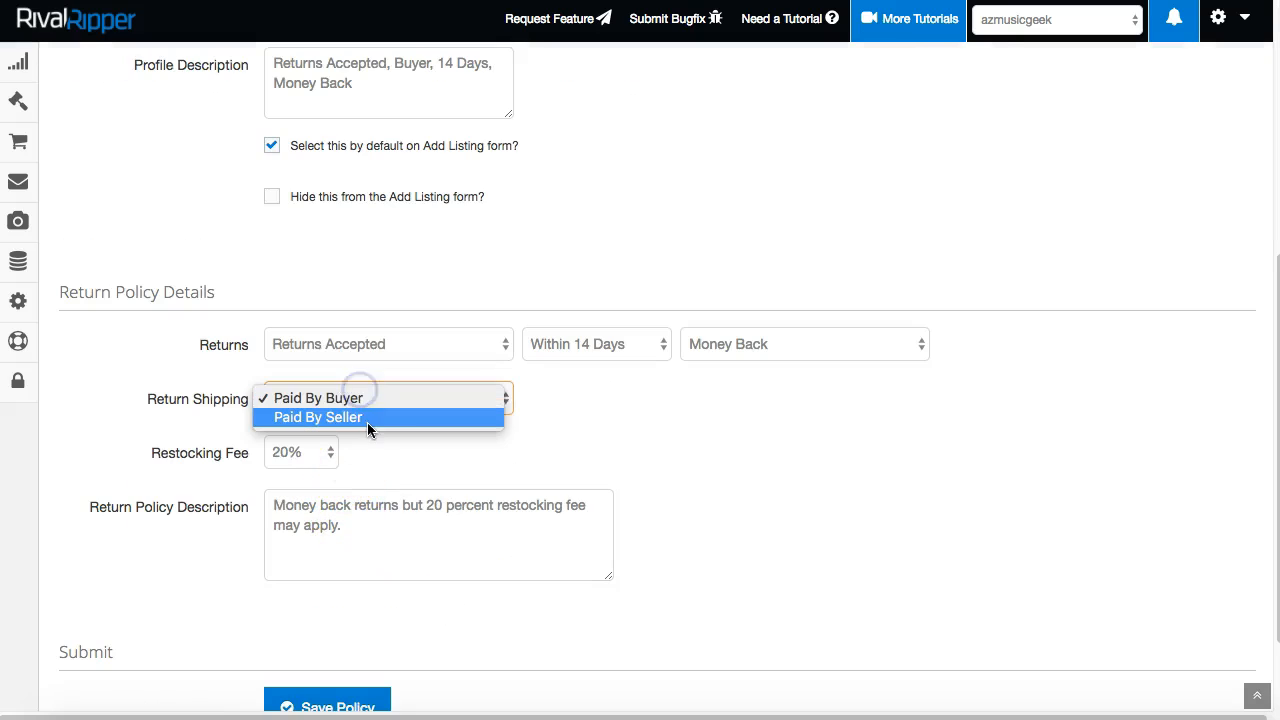
pyautogui.click(391, 417)
pyautogui.scroll(-1, 360, 480)
pyautogui.click(322, 540)
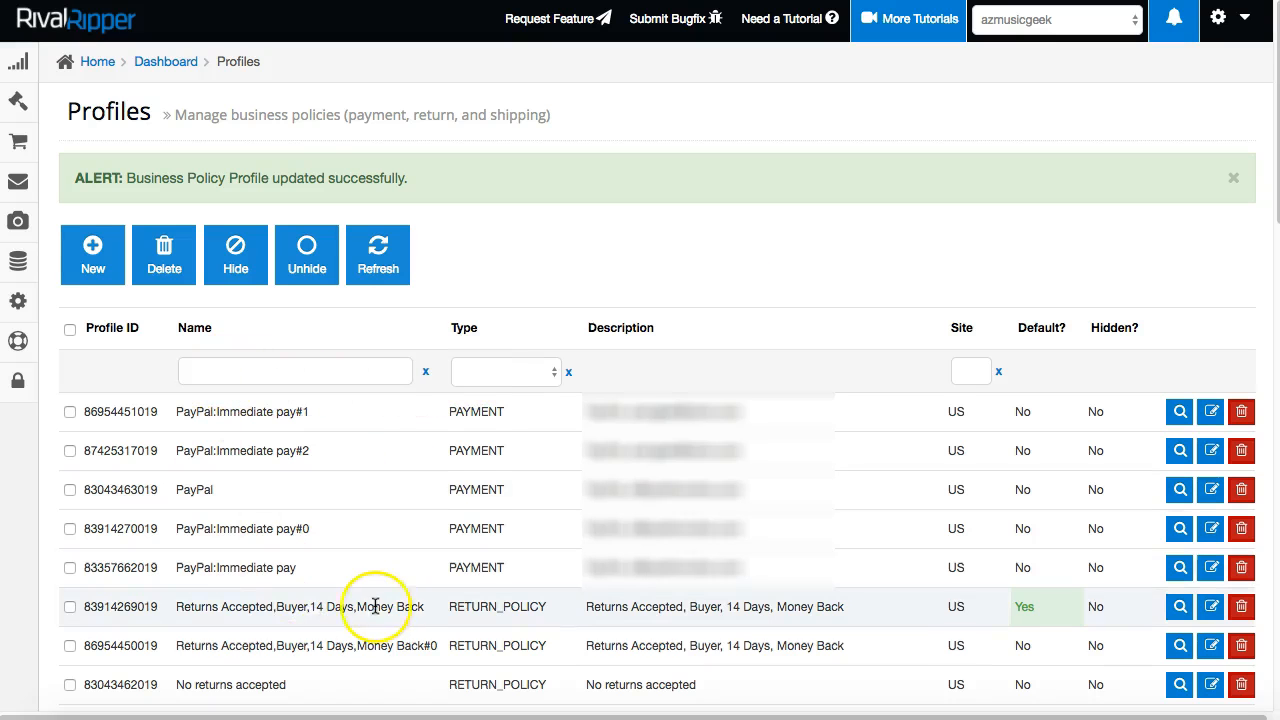
pyautogui.moveTo(222, 607); pyautogui.dragTo(327, 610)
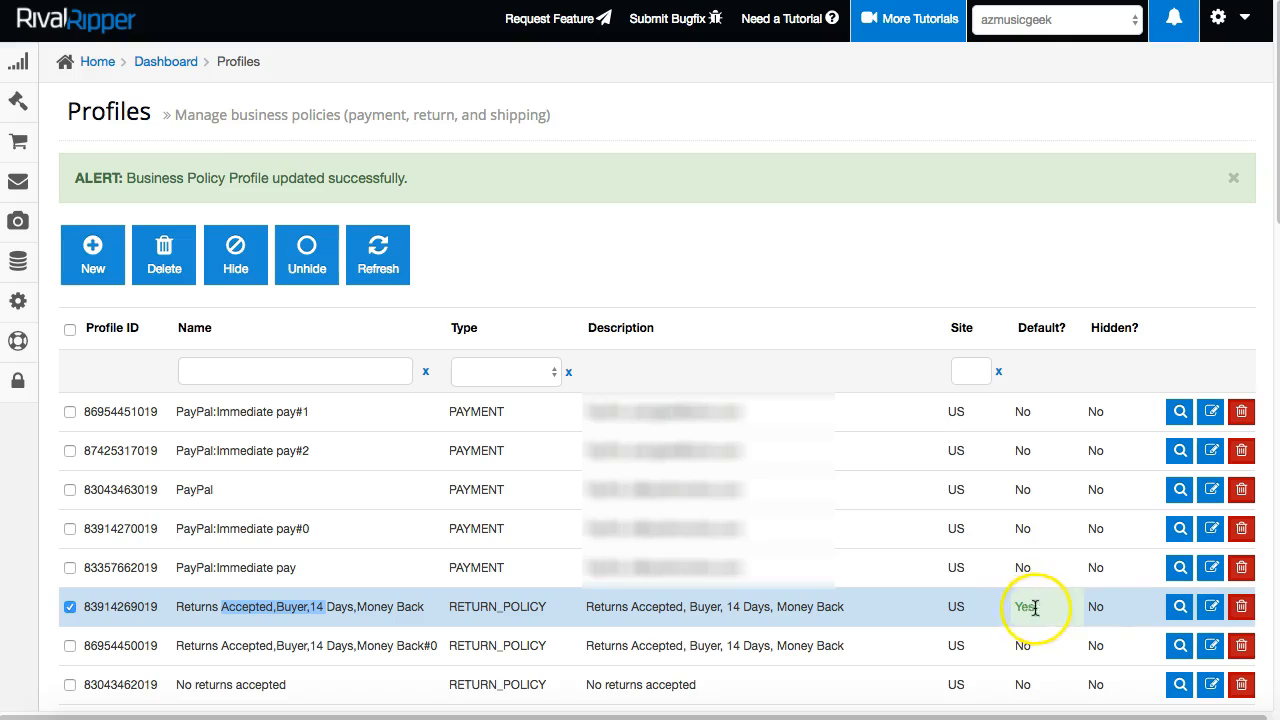
pyautogui.scroll(-1, 1055, 605)
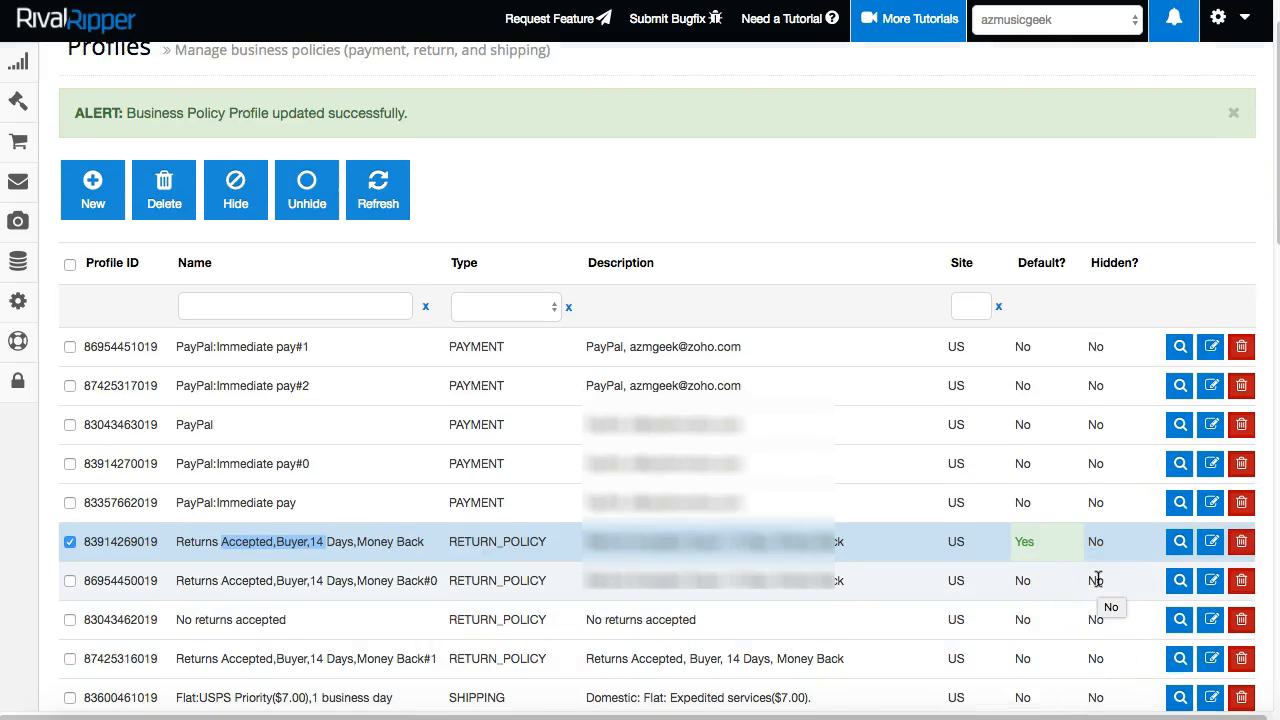
# Start a new listing from the live listings and set its Return Policy to No returns accepted.
pyautogui.moveTo(22, 104)
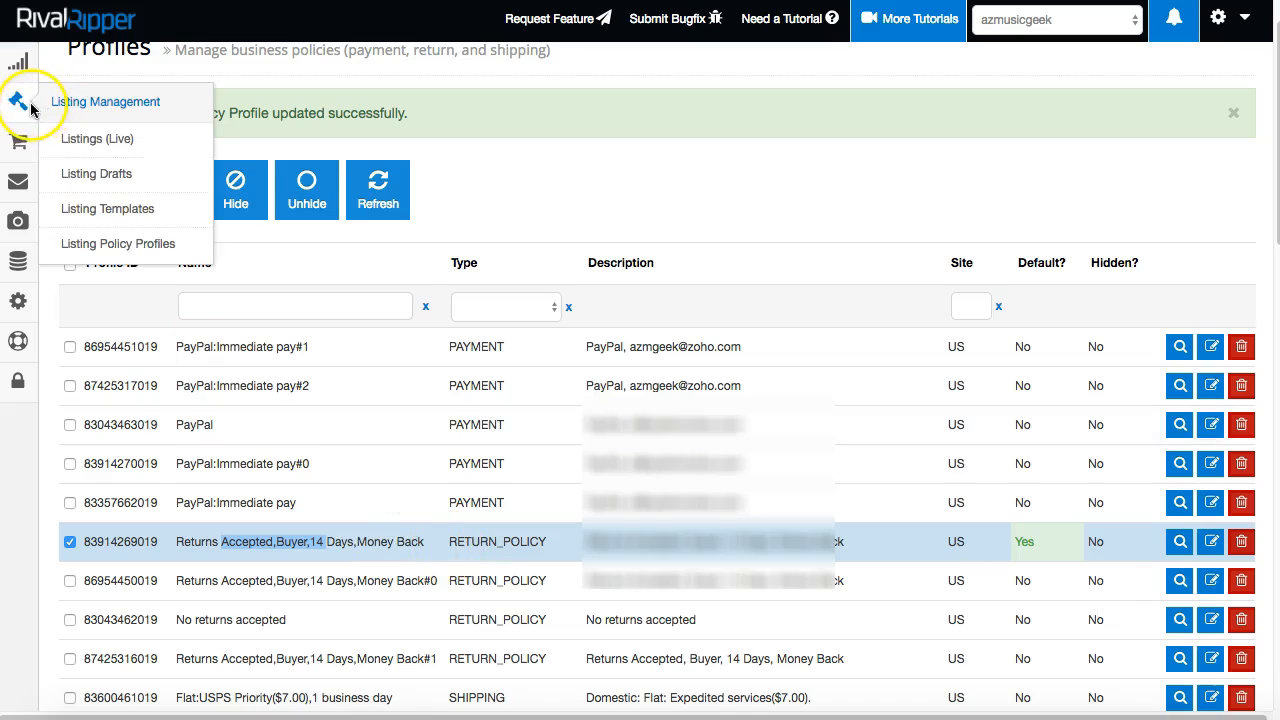
pyautogui.click(80, 143)
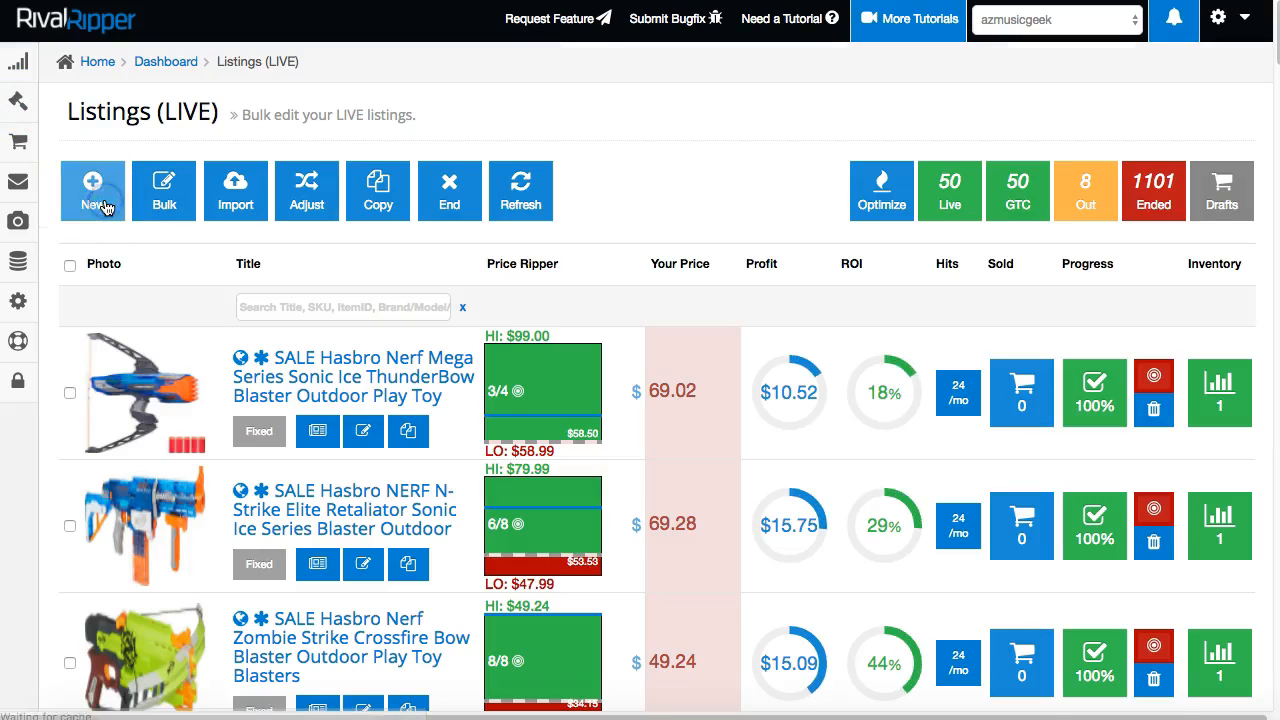
pyautogui.click(95, 190)
pyautogui.scroll(-15, 83, 395)
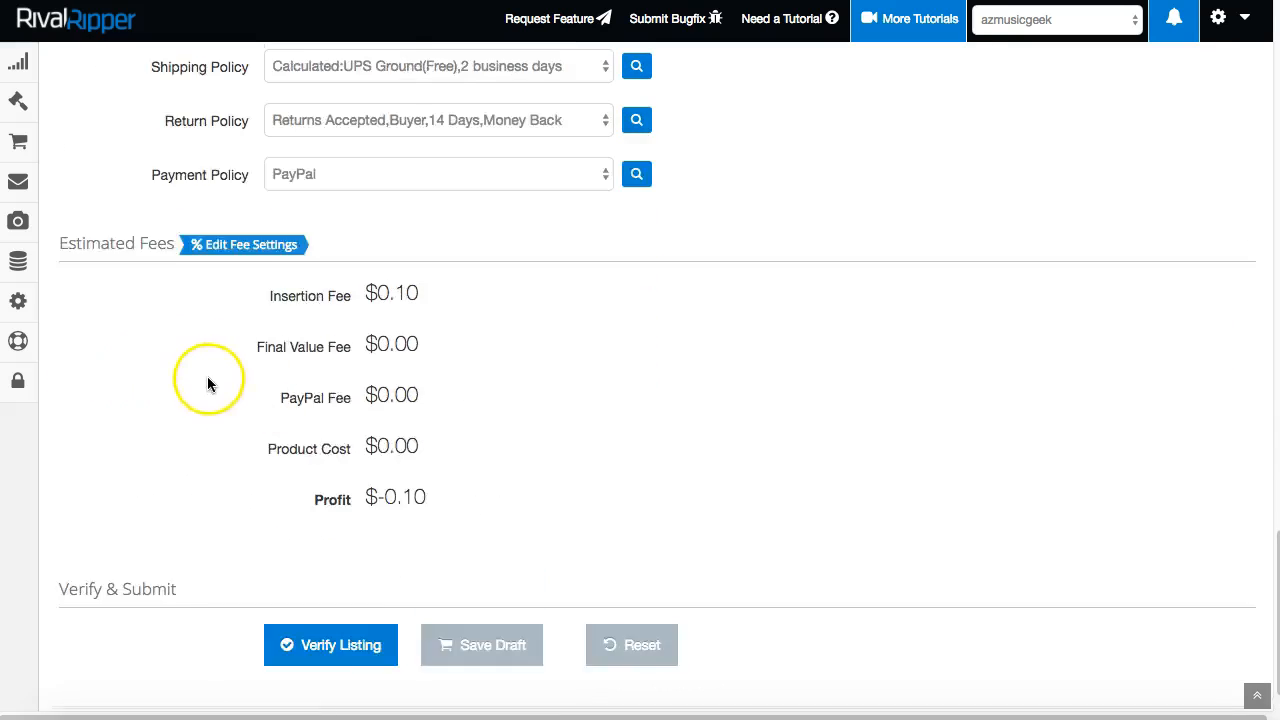
pyautogui.scroll(3, 208, 383)
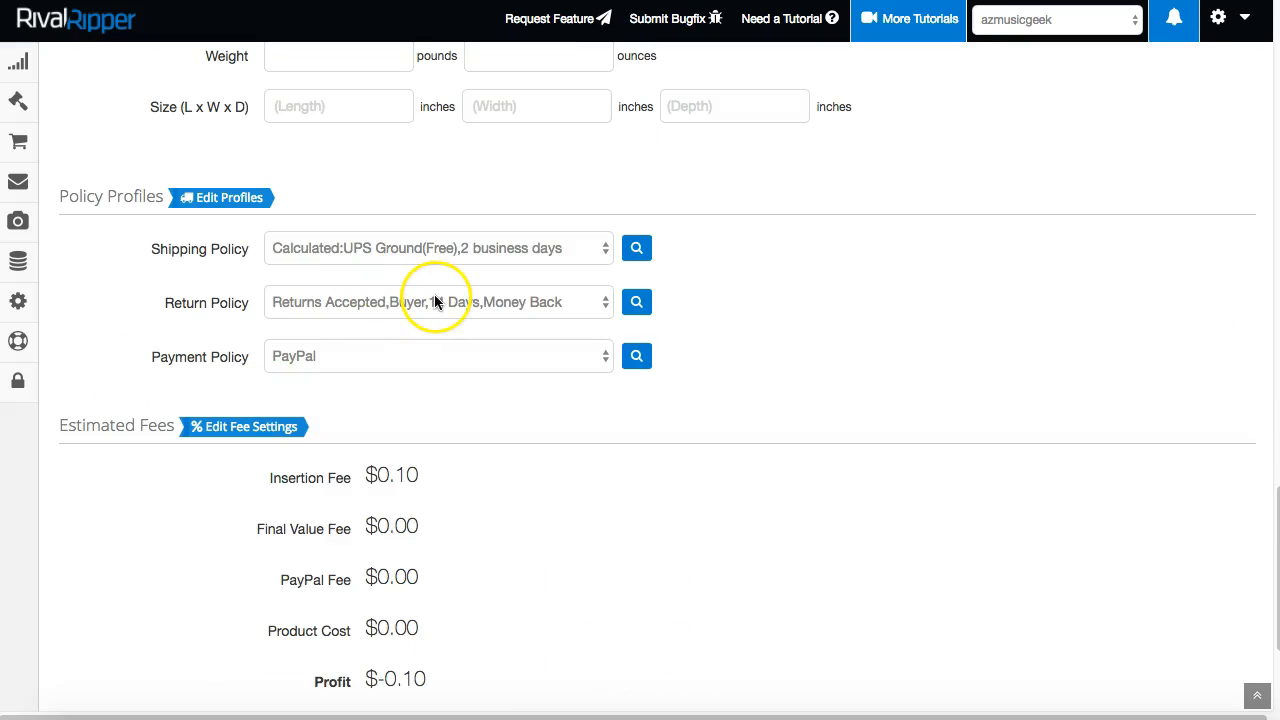
pyautogui.click(289, 299)
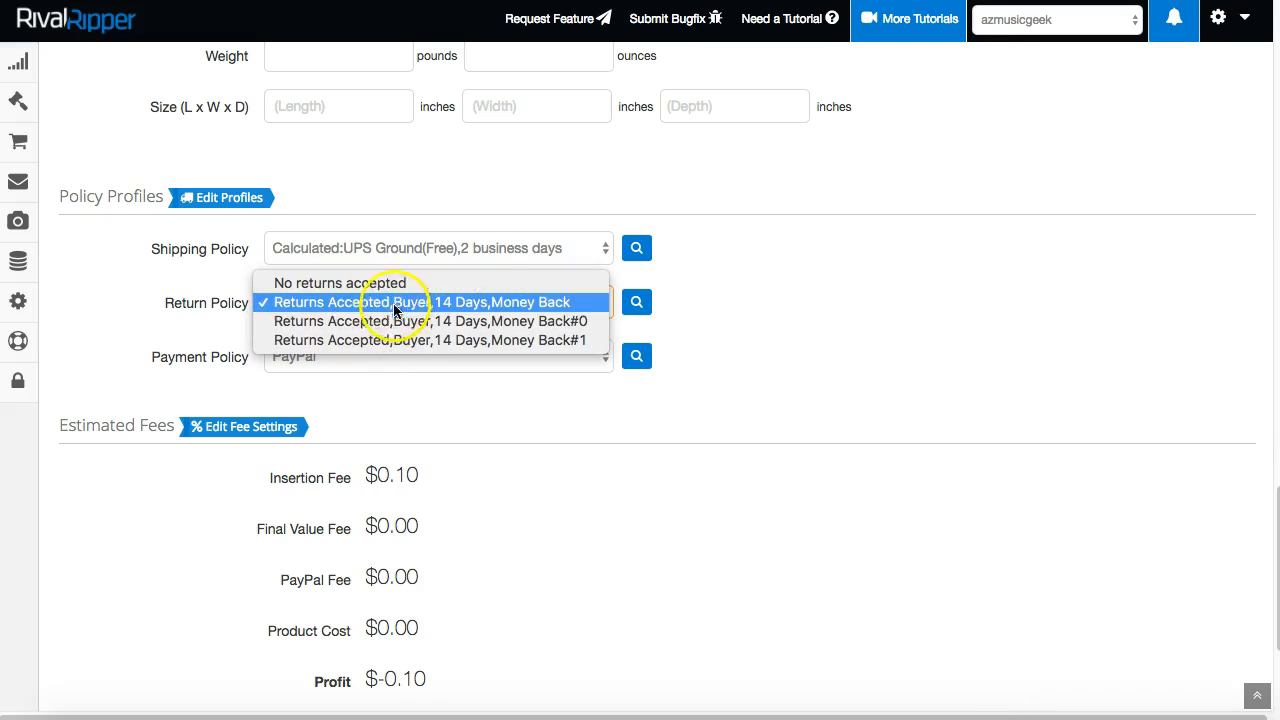
pyautogui.click(291, 285)
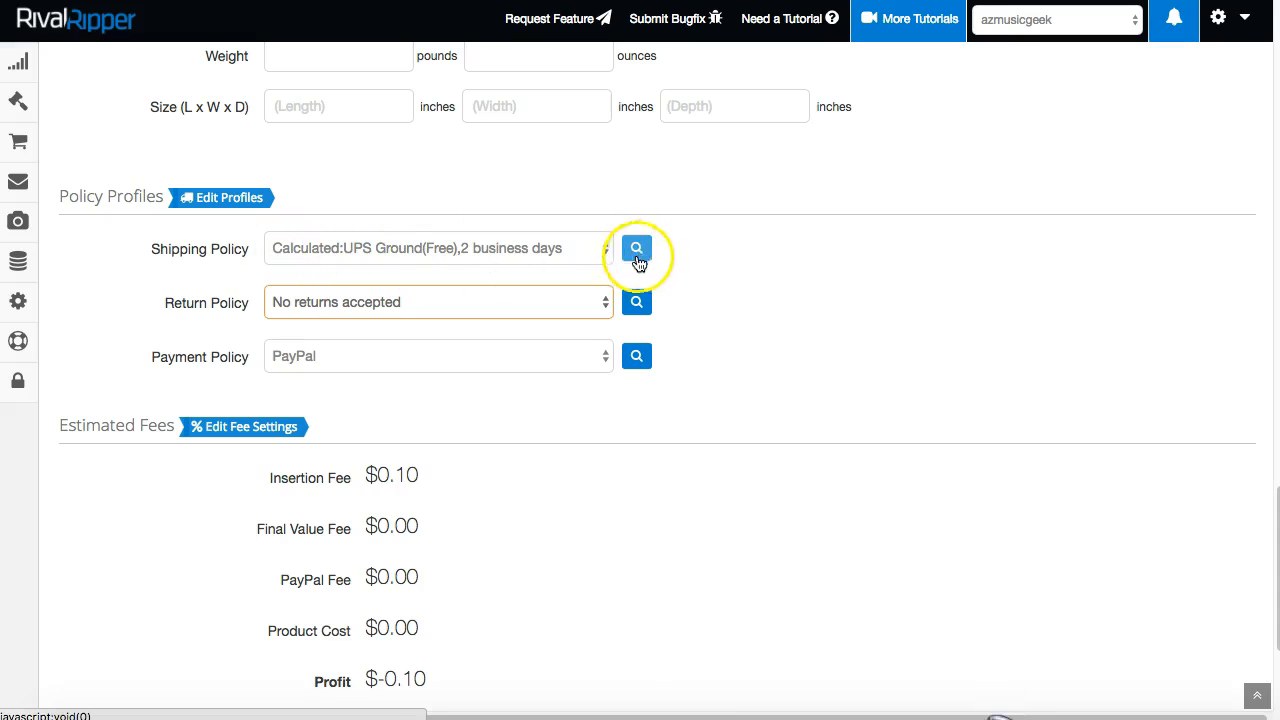
# Preview the listing's chosen return policy, close it, and examine the details of the Calculated:UPS Ground(Free),2 business days shipping policy.
pyautogui.click(637, 304)
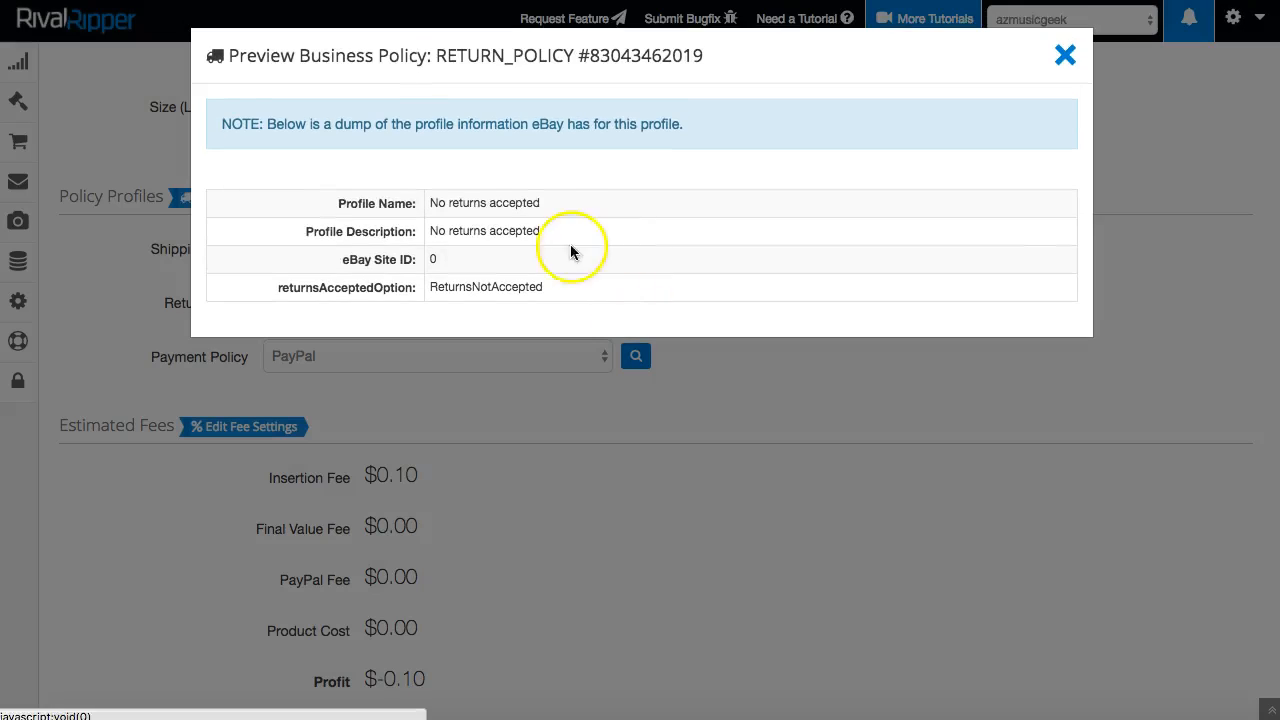
pyautogui.click(1062, 57)
pyautogui.click(638, 249)
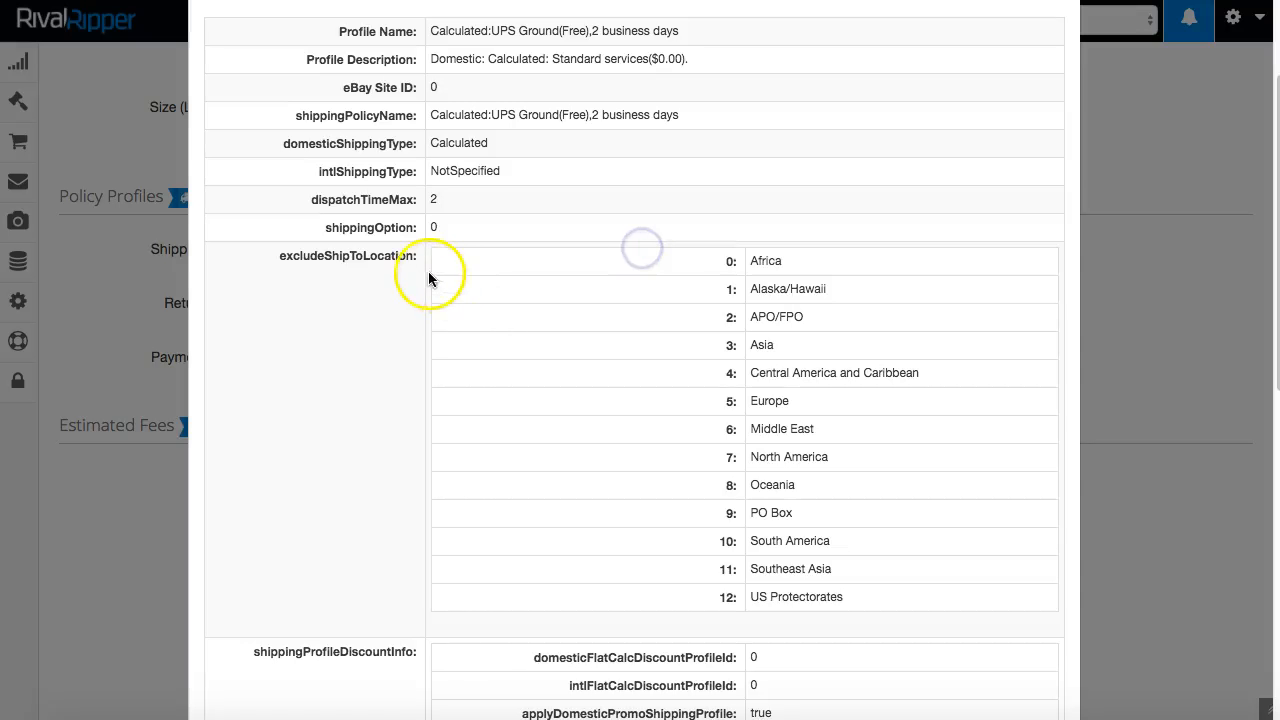
pyautogui.scroll(3, 505, 264)
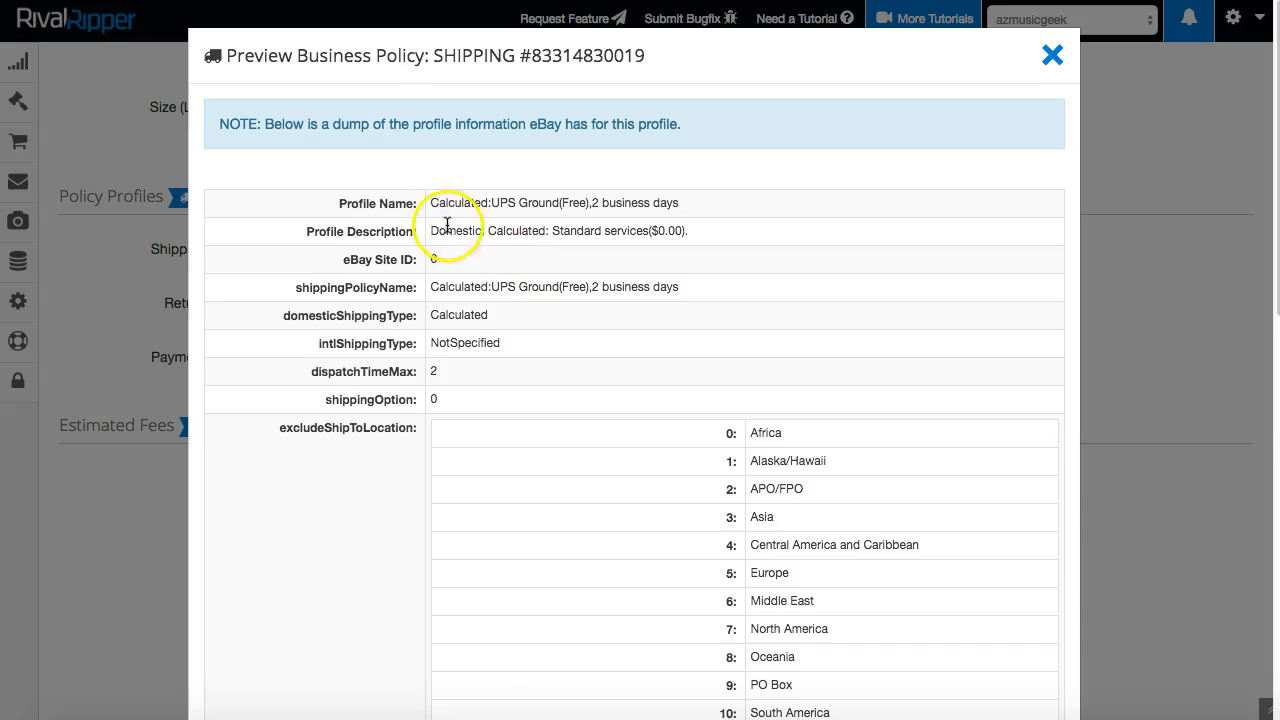
pyautogui.scroll(-10, 397, 208)
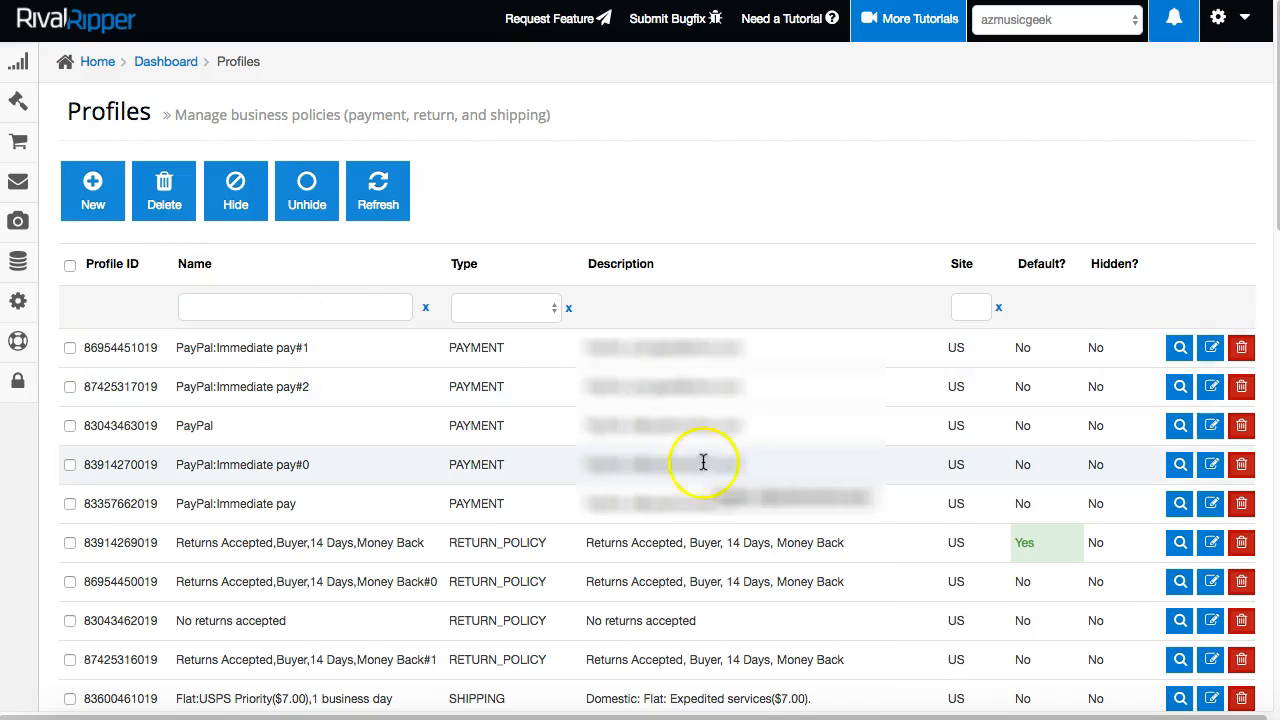
# Open a blank form for a new business policy from the Profiles list.
pyautogui.click(106, 188)
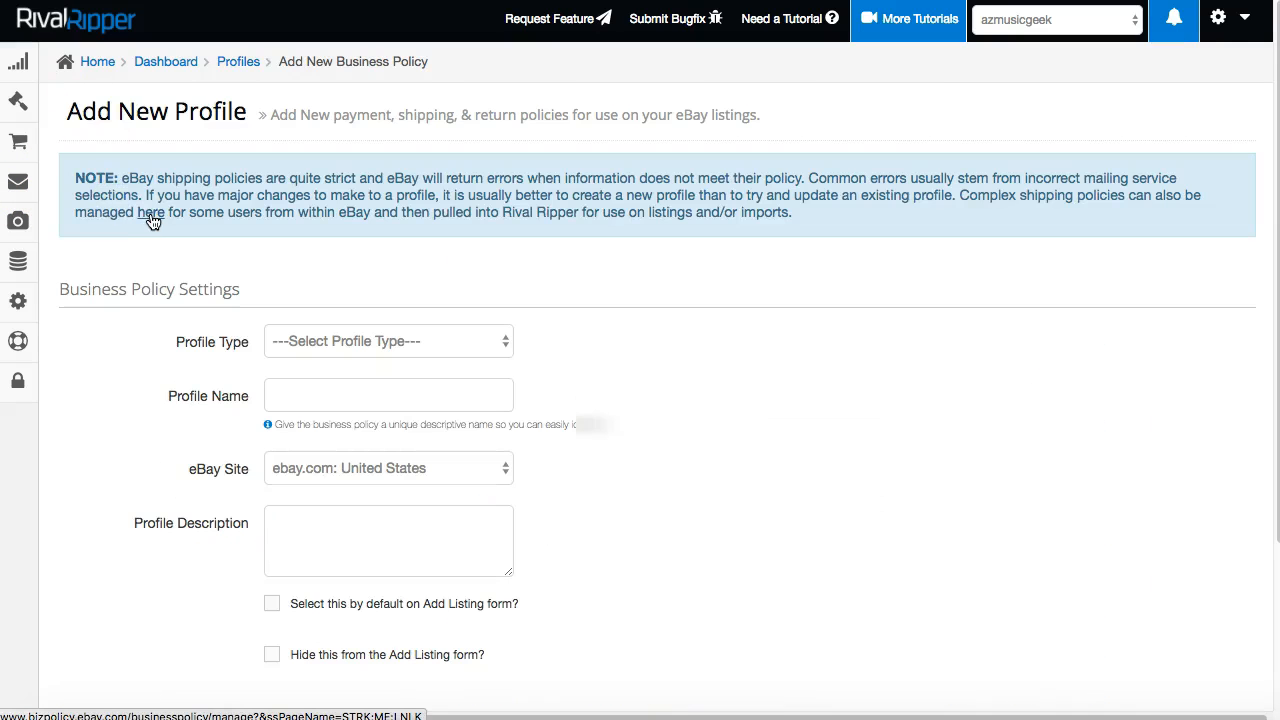